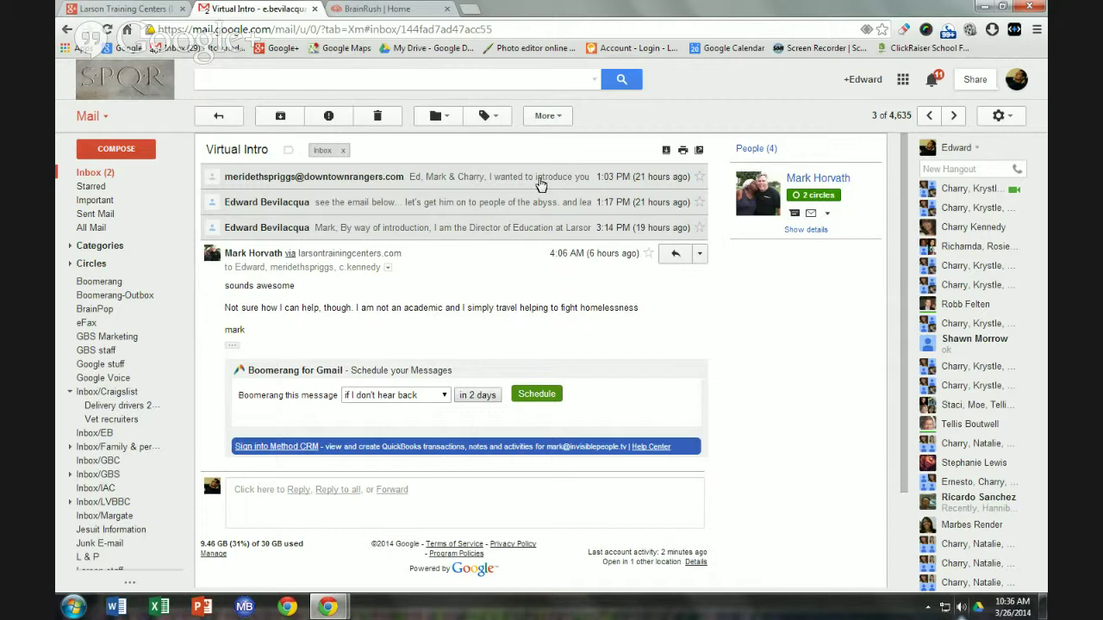
- Create a calendar event from the open Virtual Intro email conversation and review its prefilled details
left_click(560, 118)
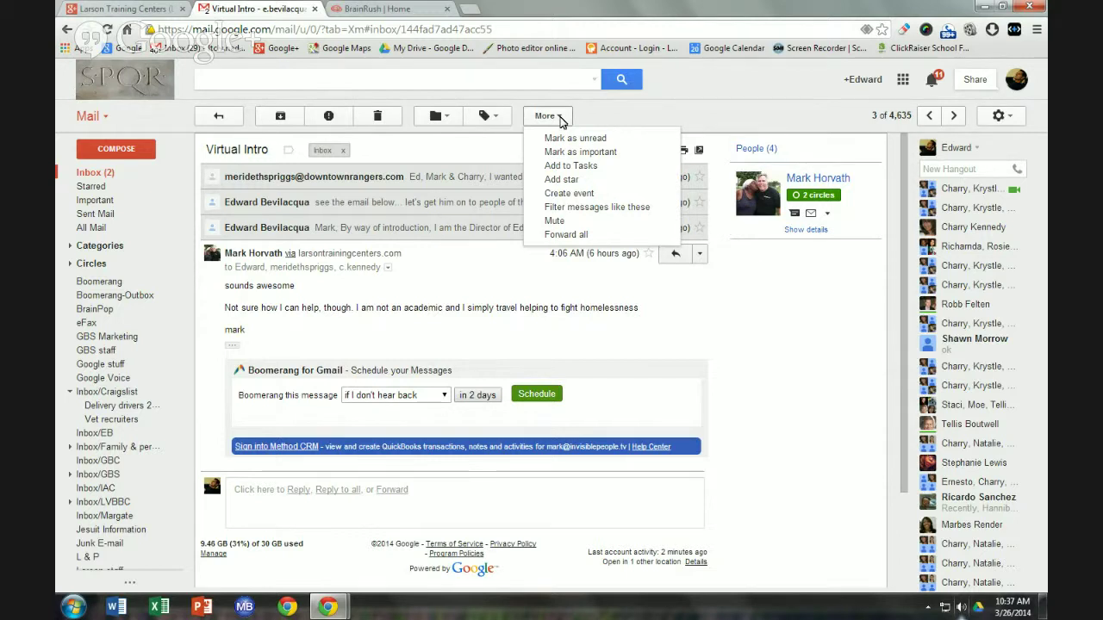
left_click(556, 197)
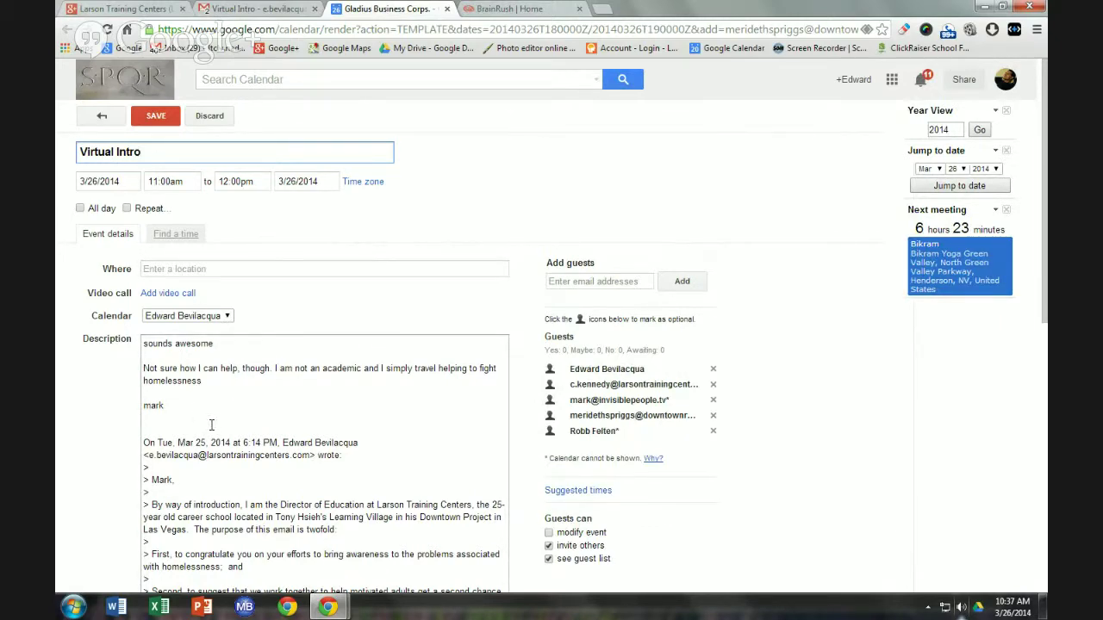
scroll(211, 424, "down", 3)
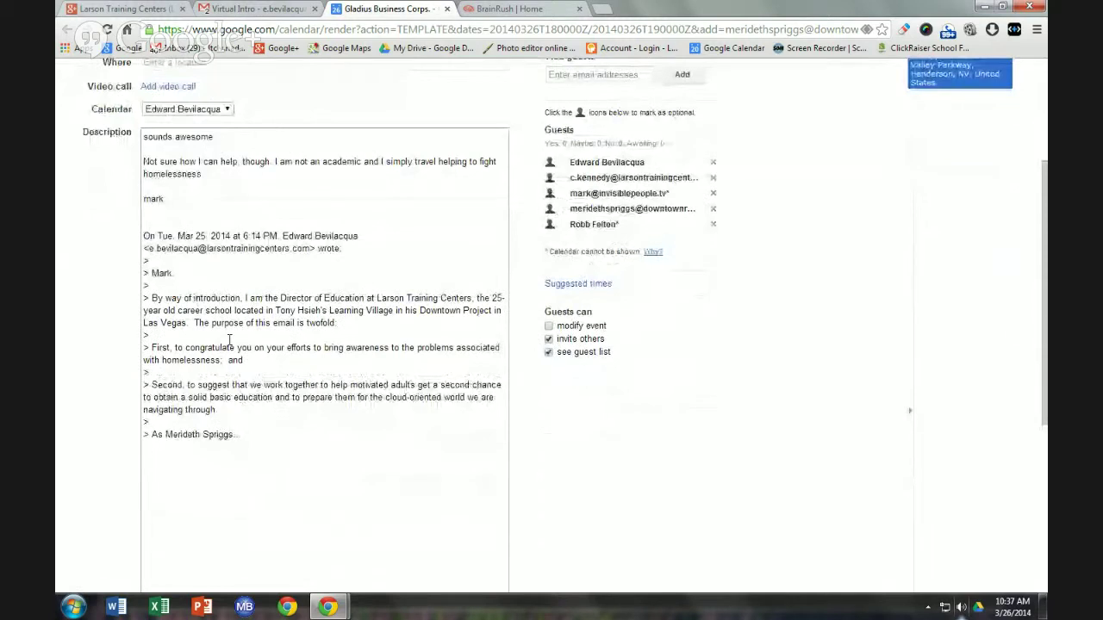
scroll(229, 340, "up", 2)
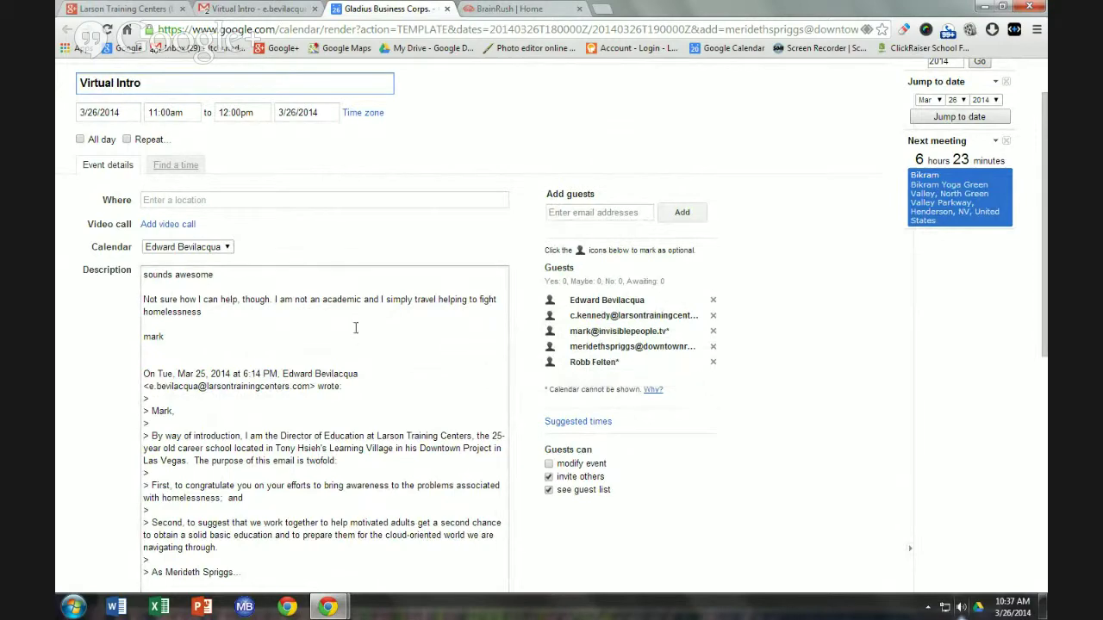
scroll(225, 295, "up", 1)
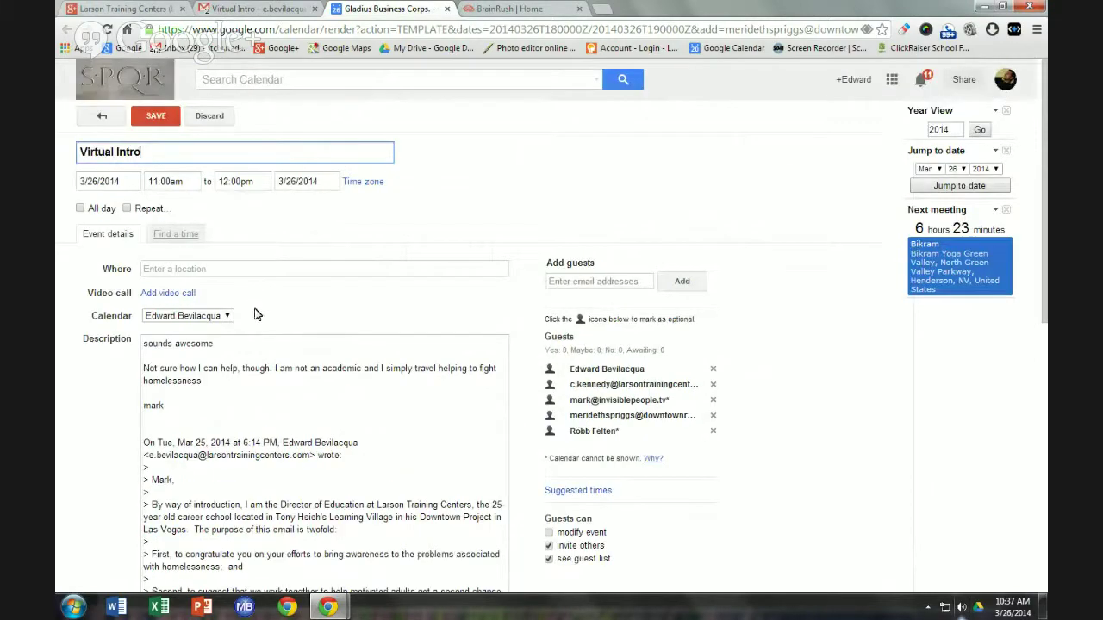
- Change the event title to "InvisiblePeople project"
left_click_drag(157, 152, 55, 161)
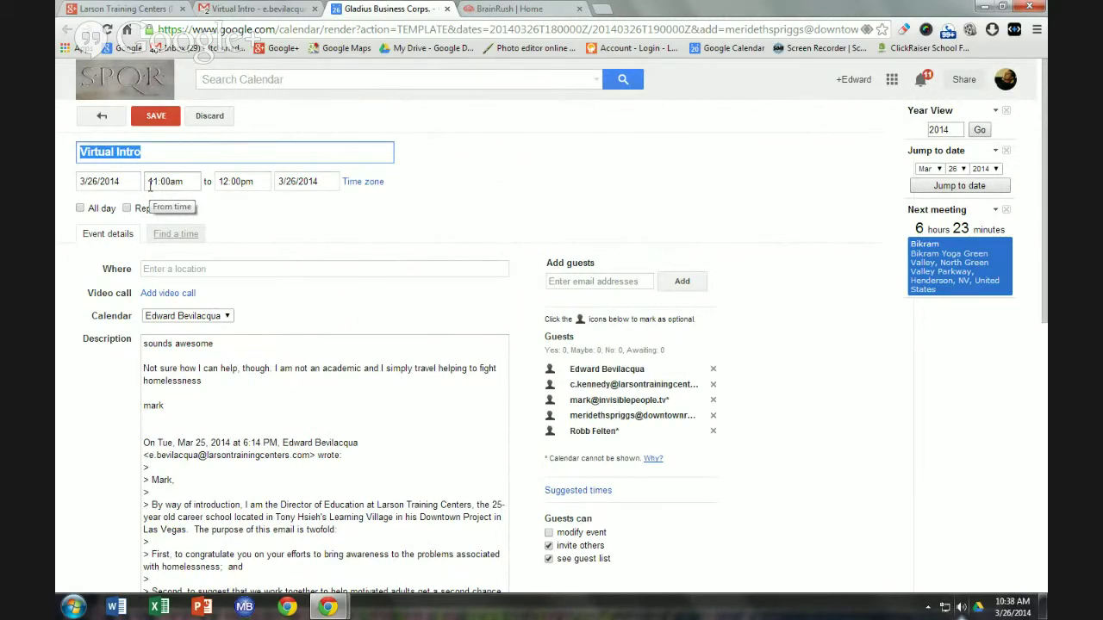
key("BackSpace")
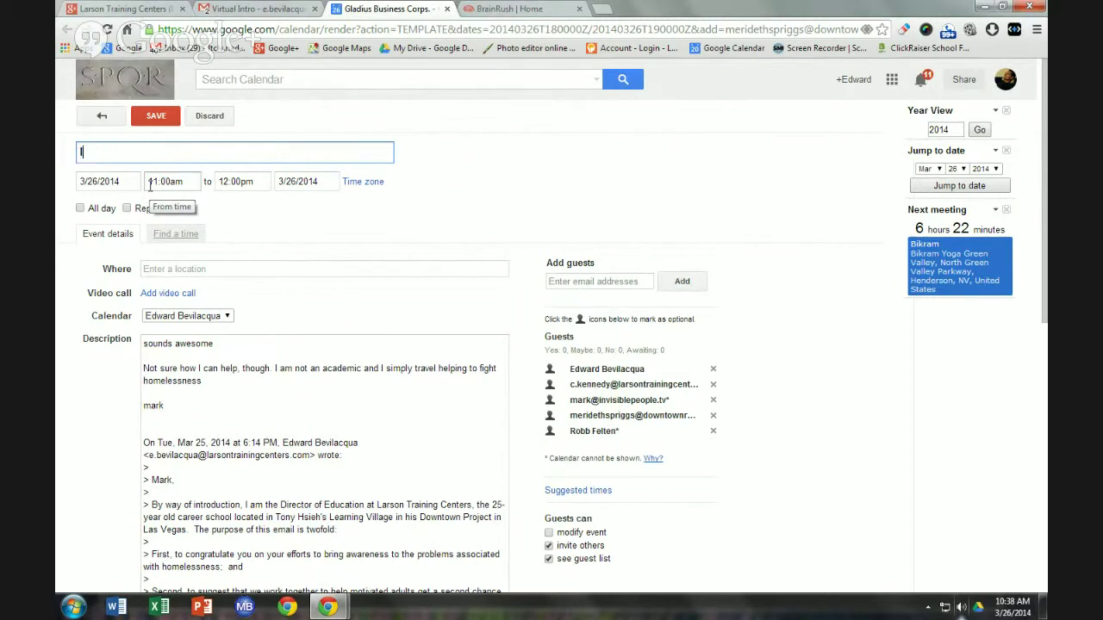
type("InvisiblePeople")
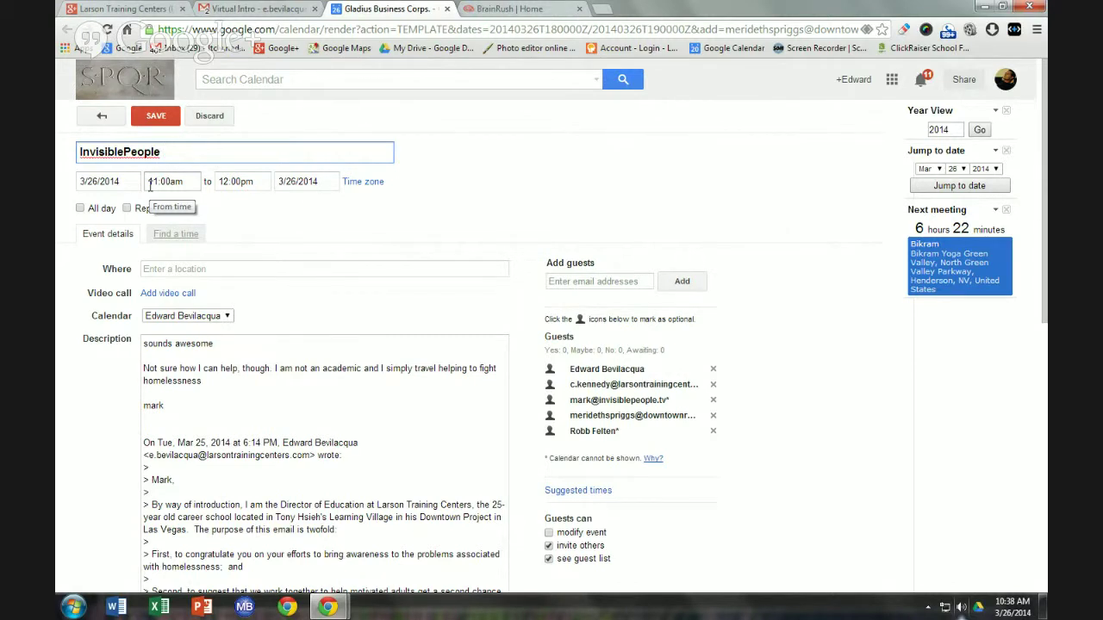
type(" project")
- Choose 3/26/2014 as the event's start date and make it an all-day event
left_click(109, 182)
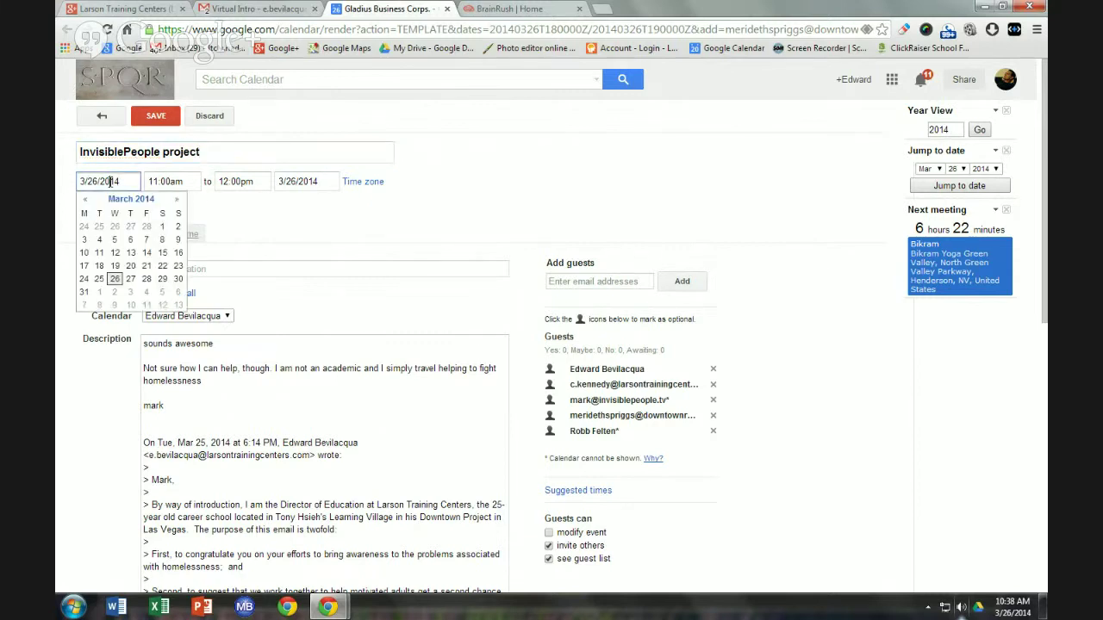
left_click(116, 283)
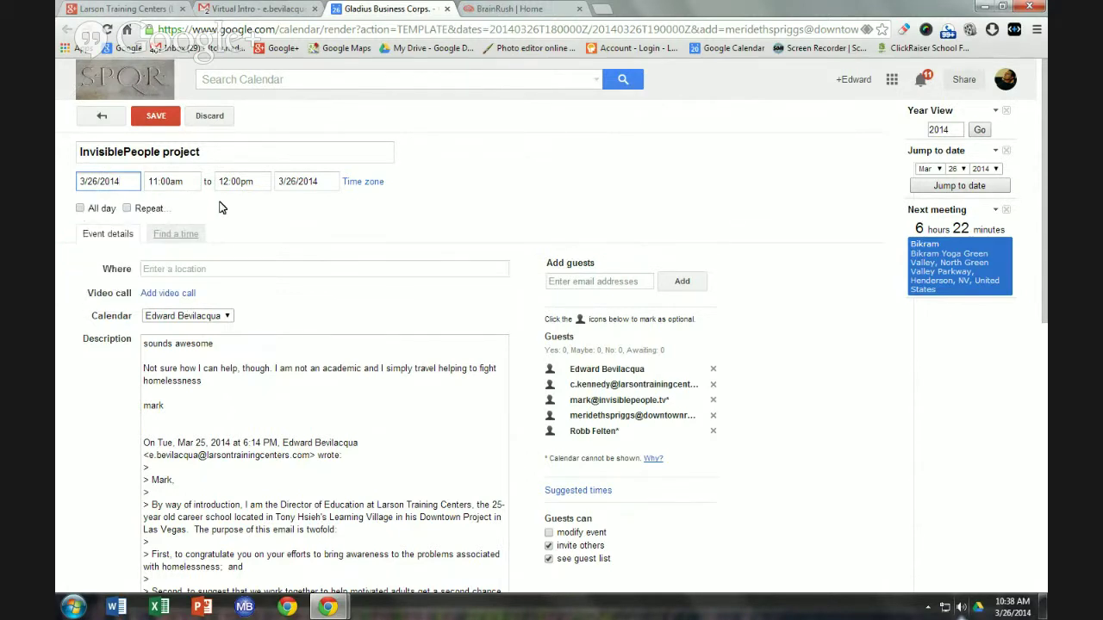
left_click(198, 181)
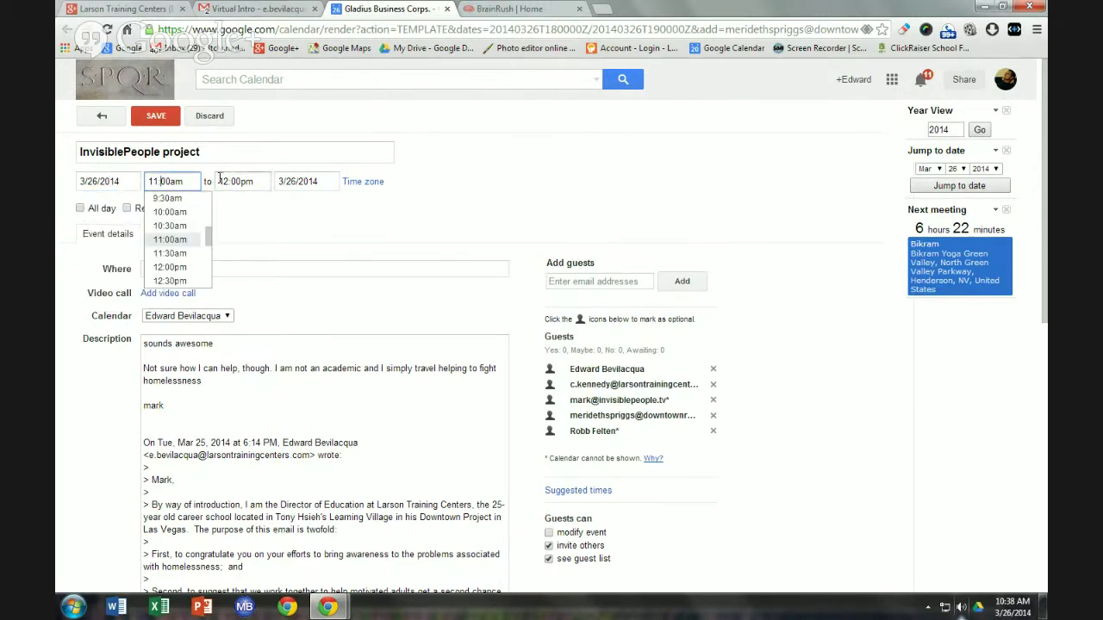
left_click(231, 181)
left_click(297, 181)
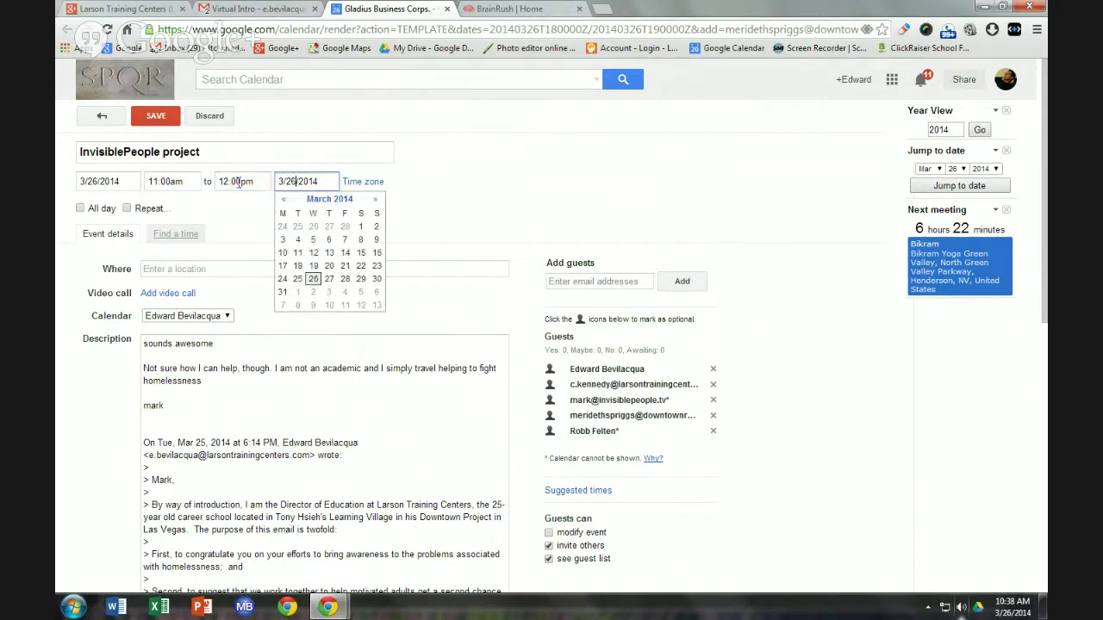
left_click(181, 181)
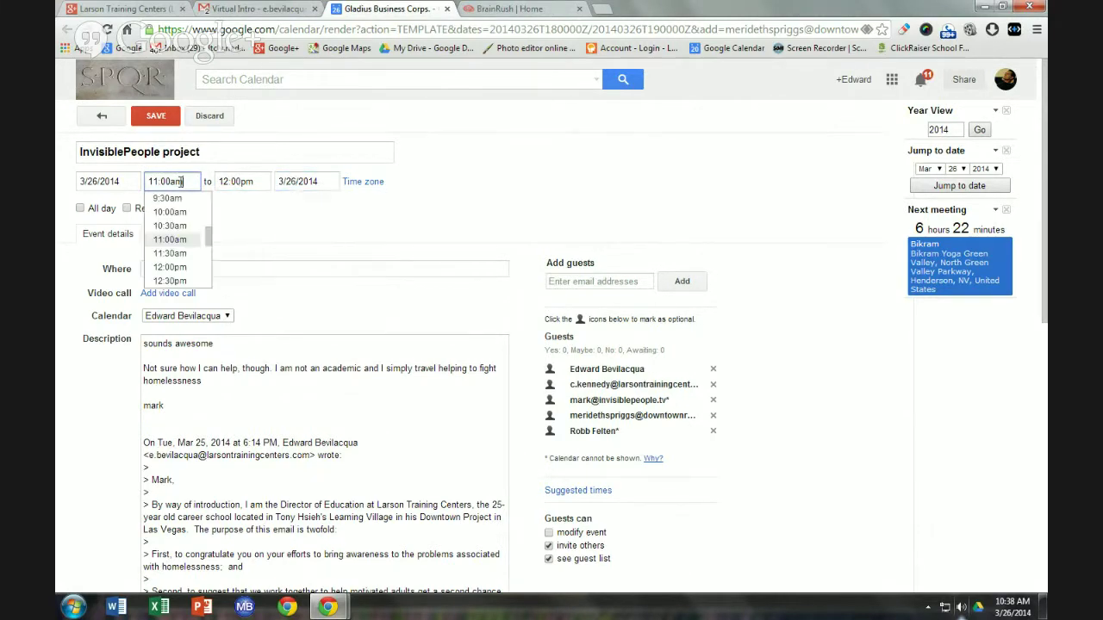
left_click(276, 204)
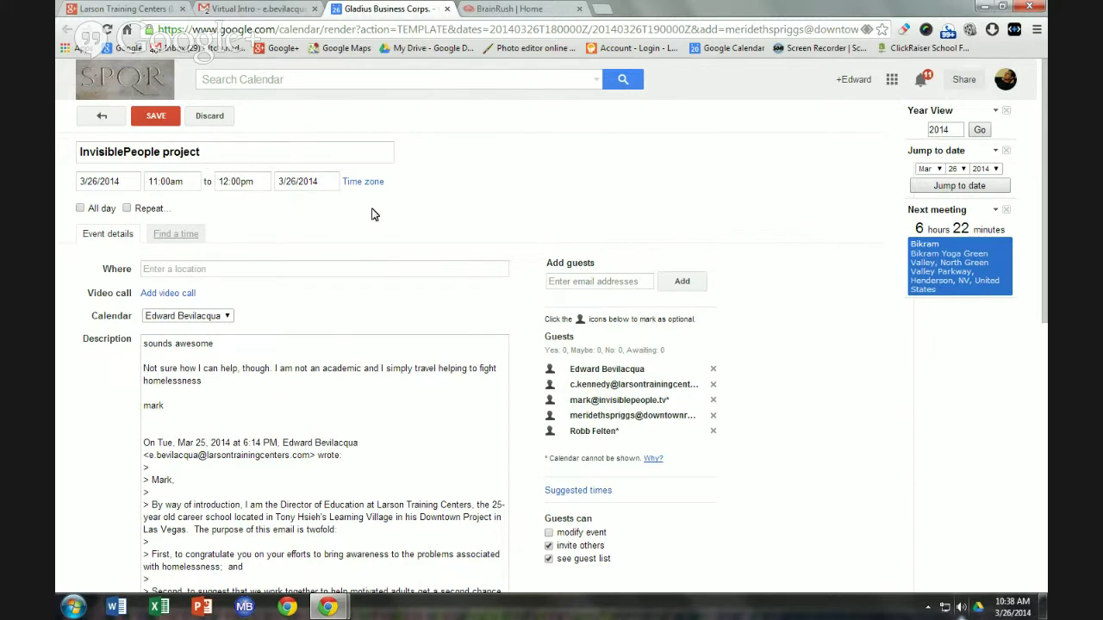
left_click(80, 208)
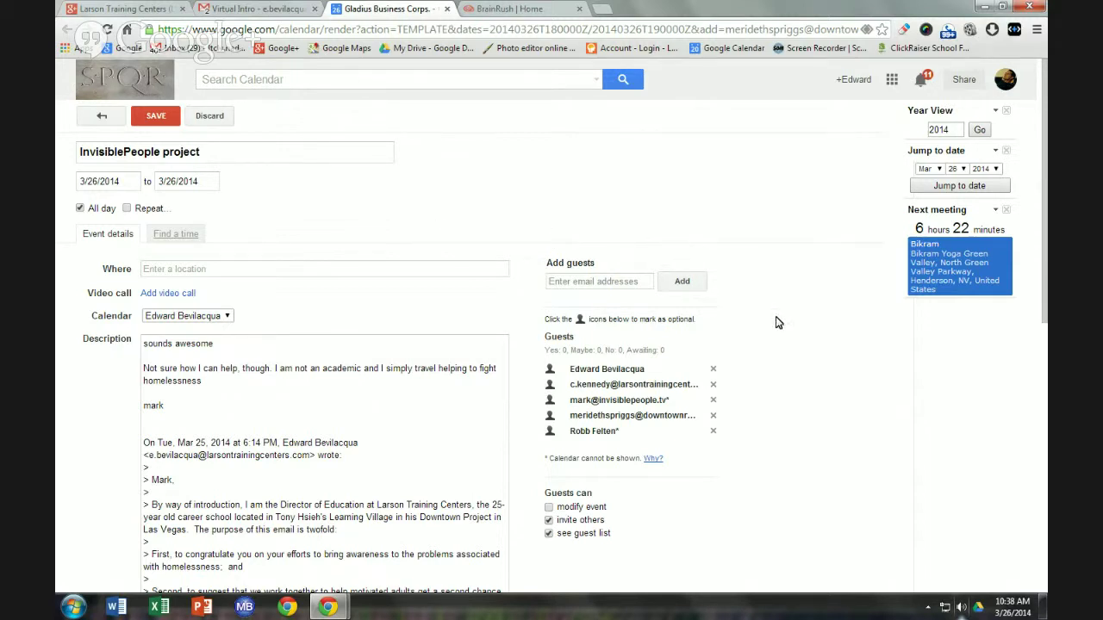
- Remove the three guests listed between the organizer and the last guest from the event
left_click(714, 385)
left_click(714, 387)
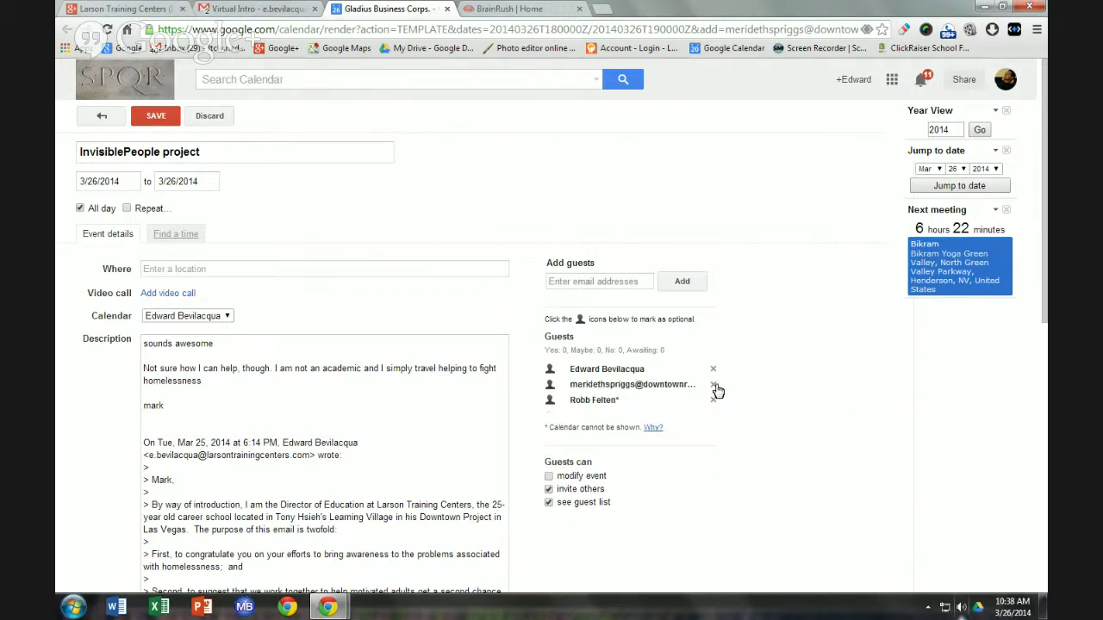
left_click(714, 387)
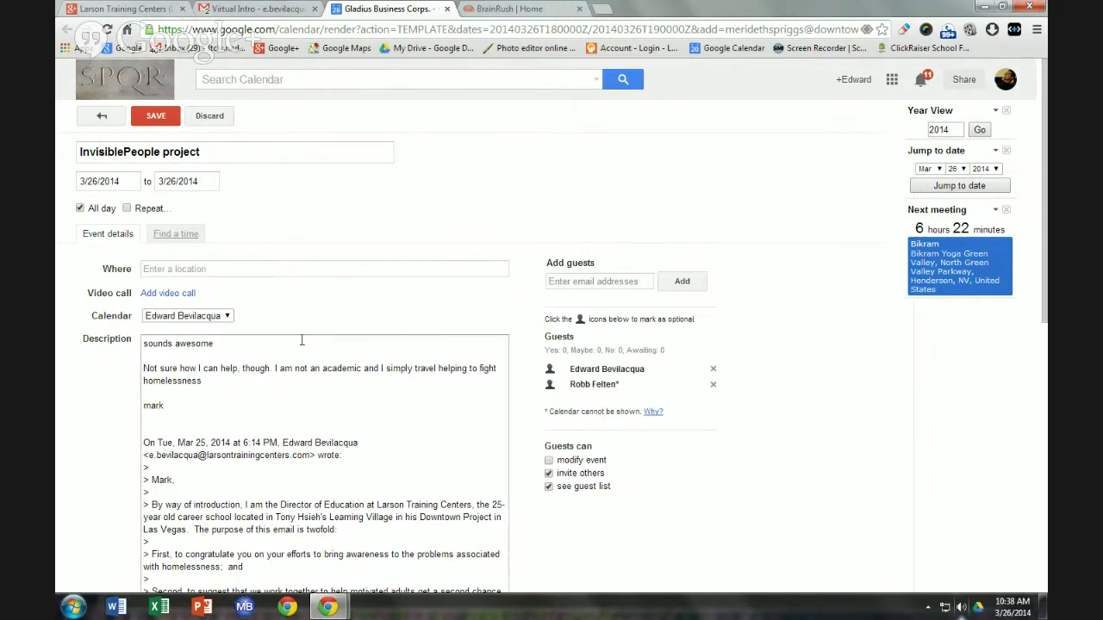
- Set the event location to LTC and add a video call to the event
left_click(192, 269)
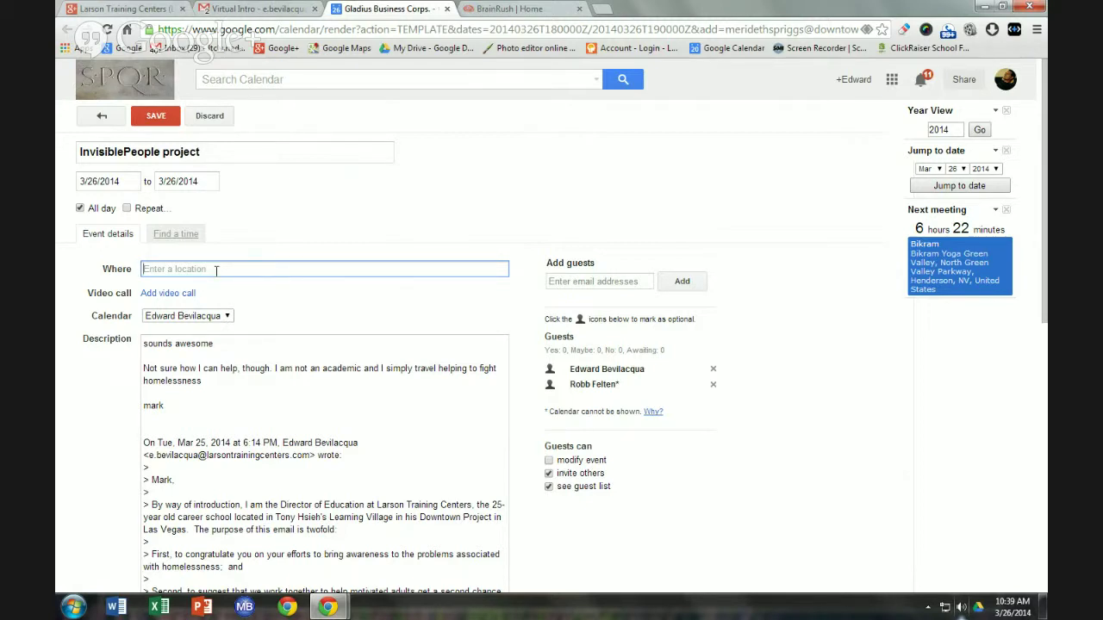
type("LTC")
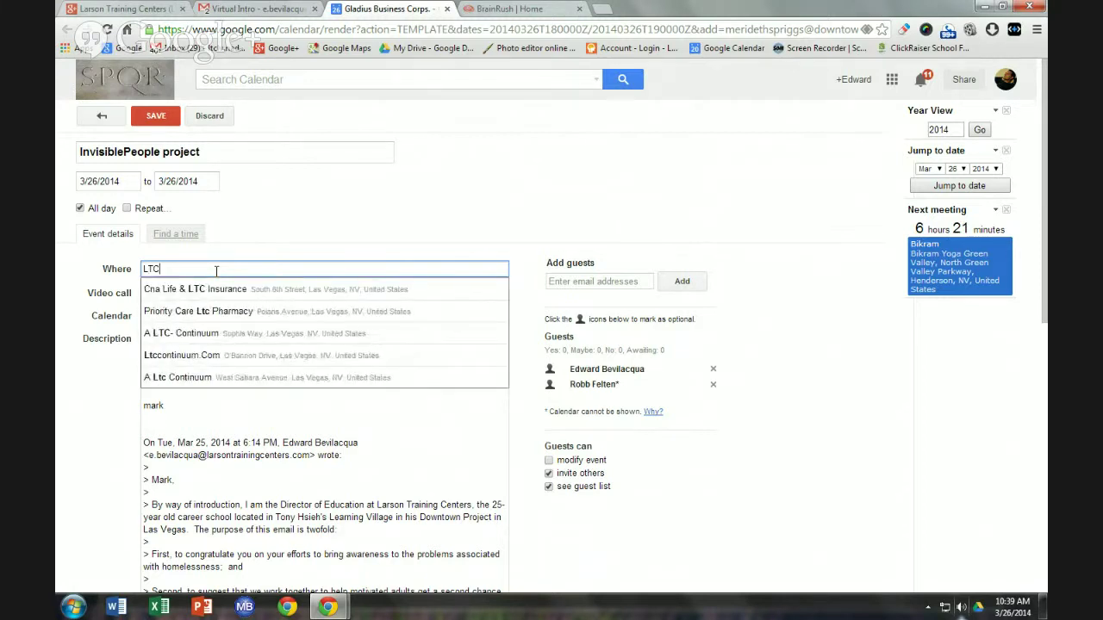
left_click(254, 250)
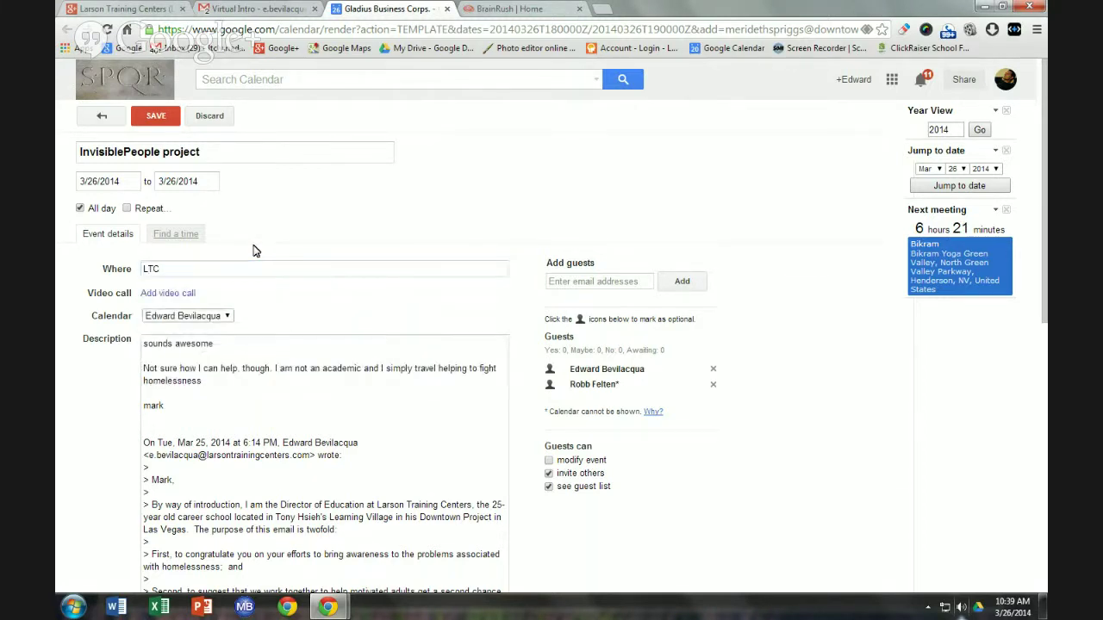
left_click(168, 296)
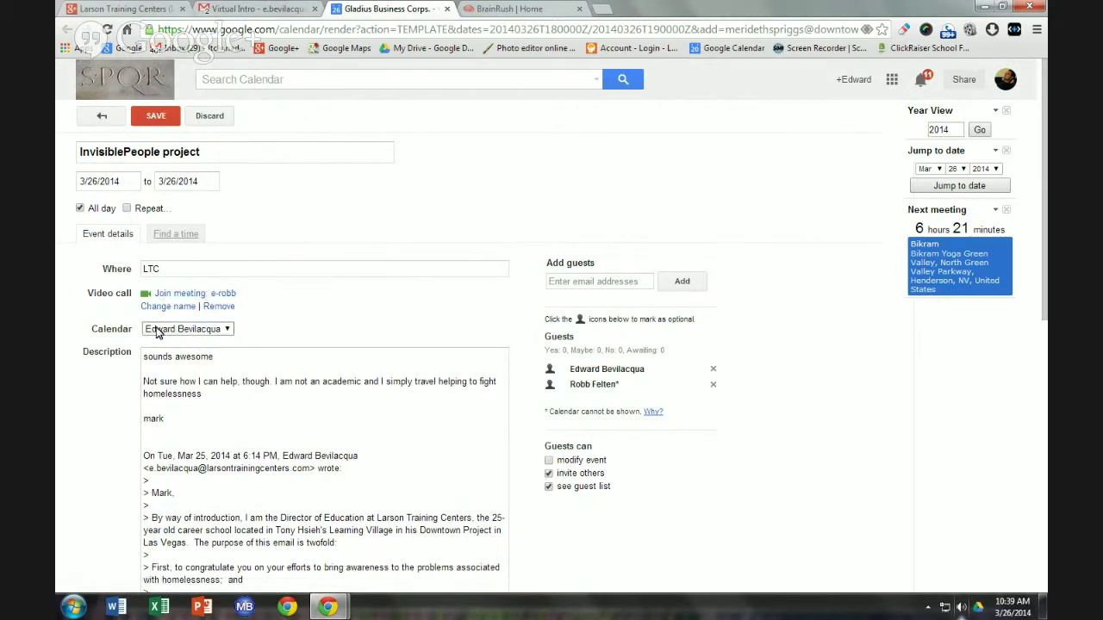
- Select the organizer's own calendar as the calendar for the event
left_click(214, 332)
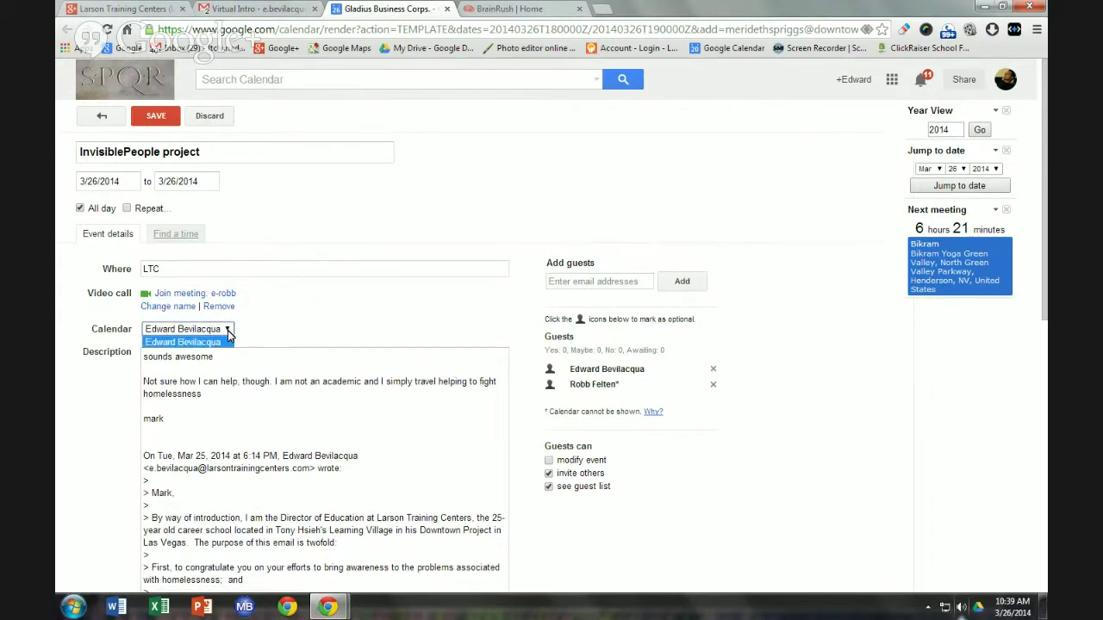
left_click(207, 341)
left_click(191, 336)
left_click(191, 343)
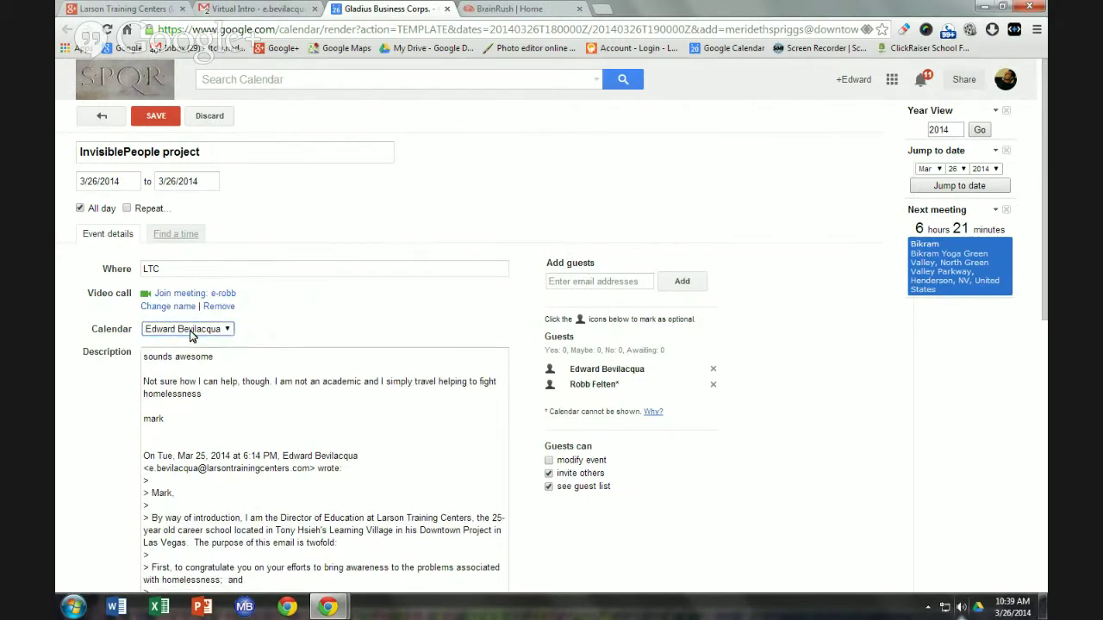
- Delete the quoted paragraphs beginning with "First" and "Second" from the event description
left_click(144, 364)
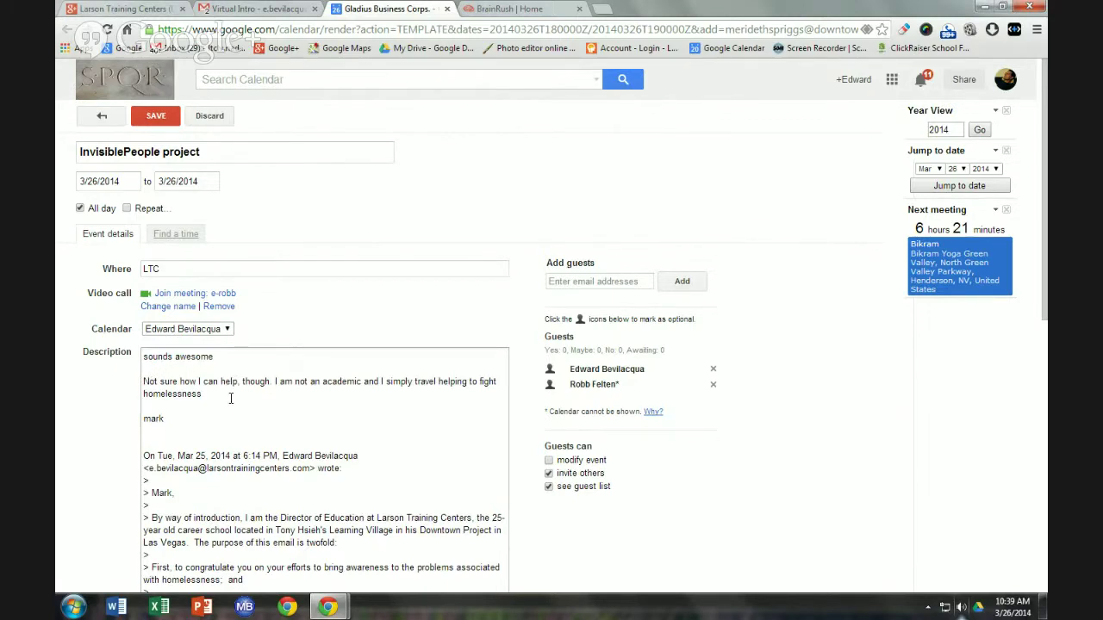
scroll(230, 398, "down", 1)
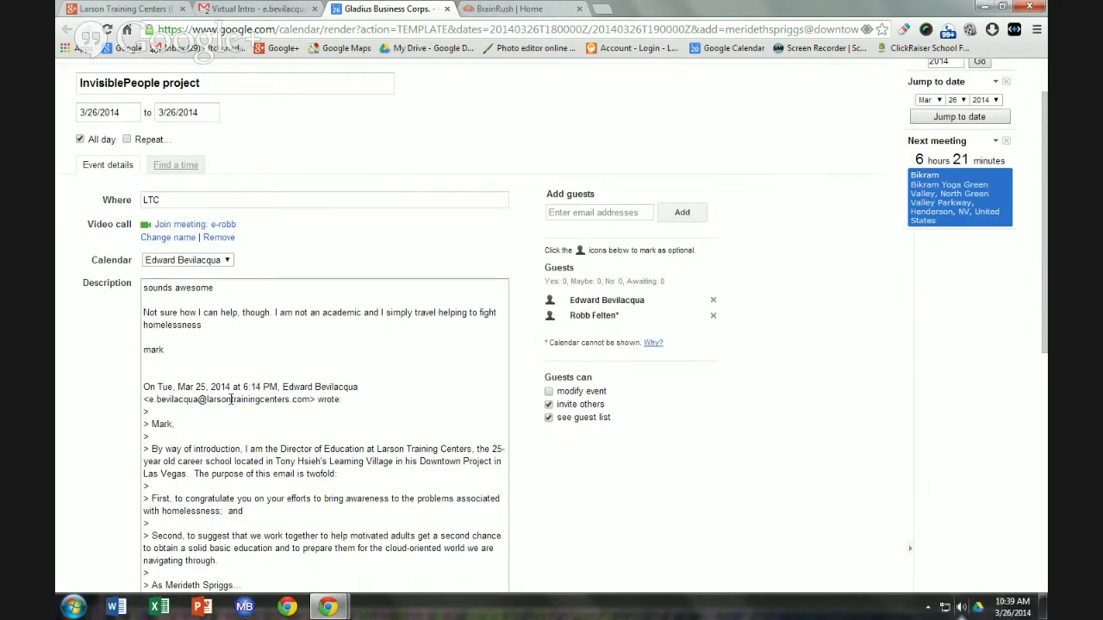
scroll(230, 398, "down", 2)
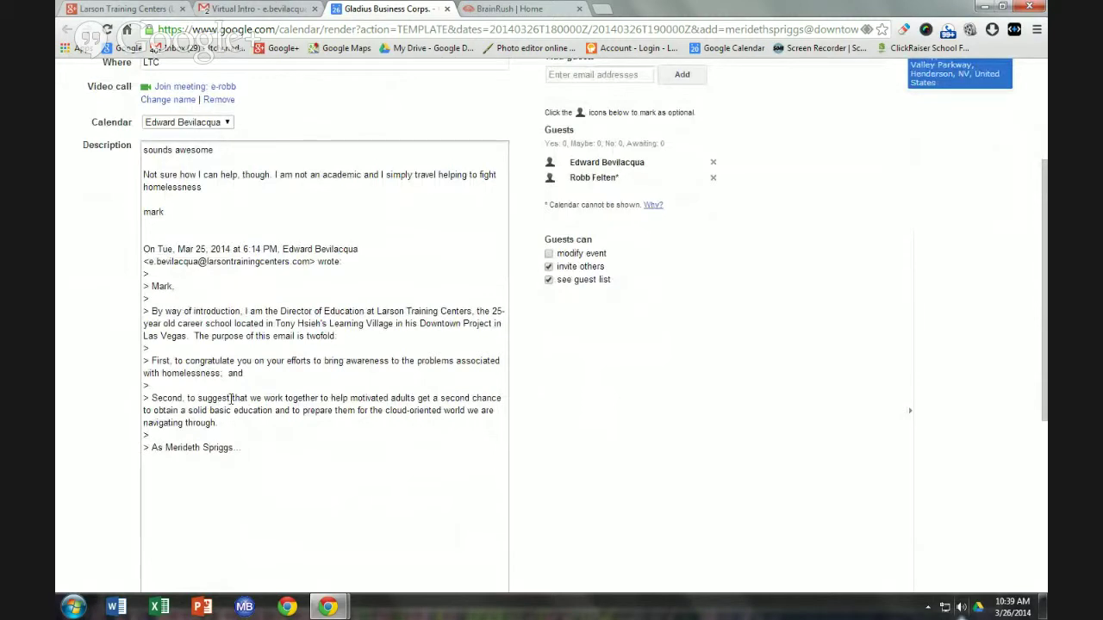
scroll(230, 398, "down", 1)
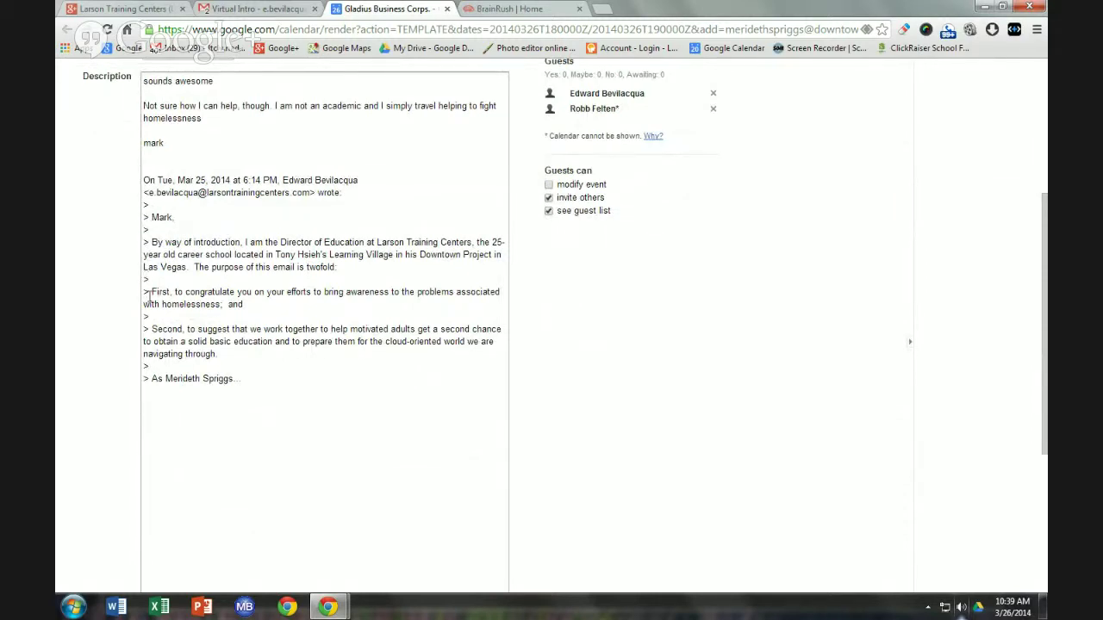
left_click_drag(144, 279, 311, 432)
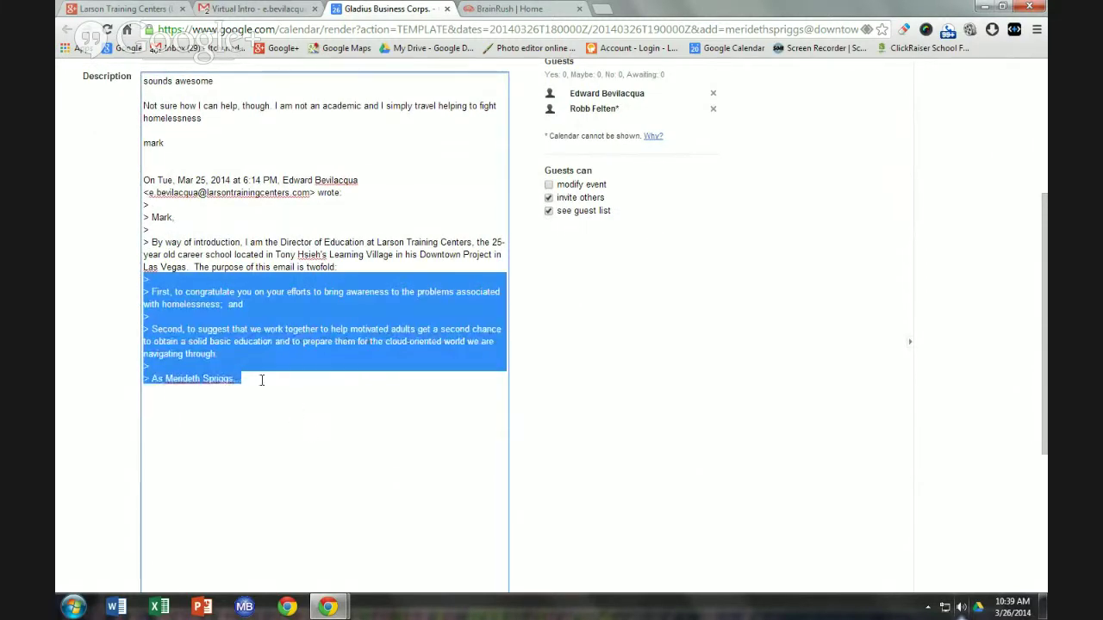
left_click(255, 365)
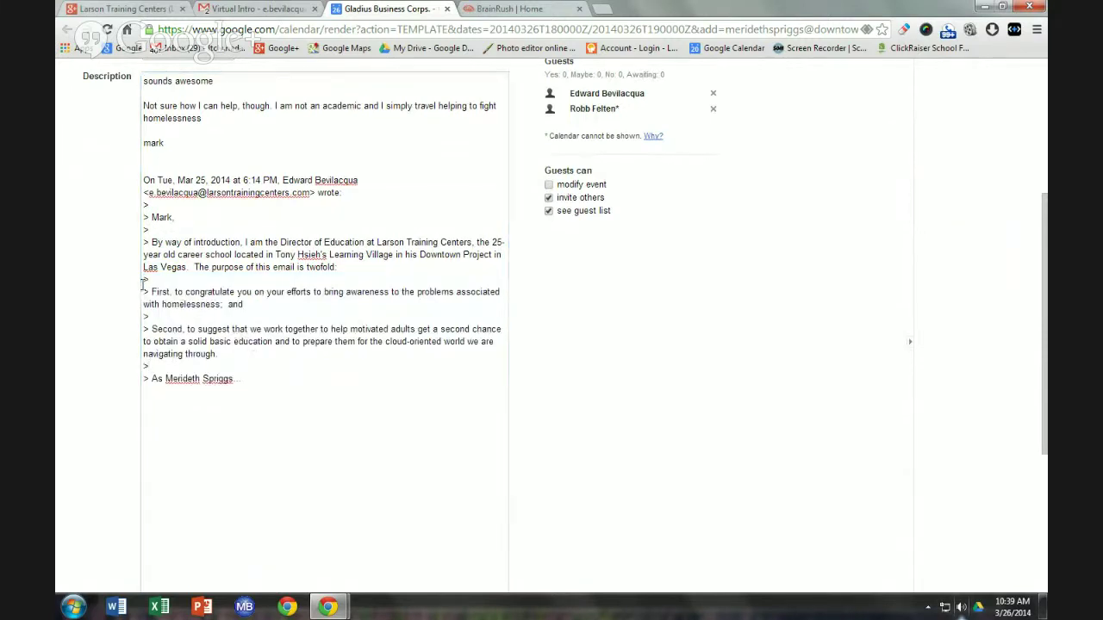
left_click_drag(145, 281, 242, 354)
key("BackSpace")
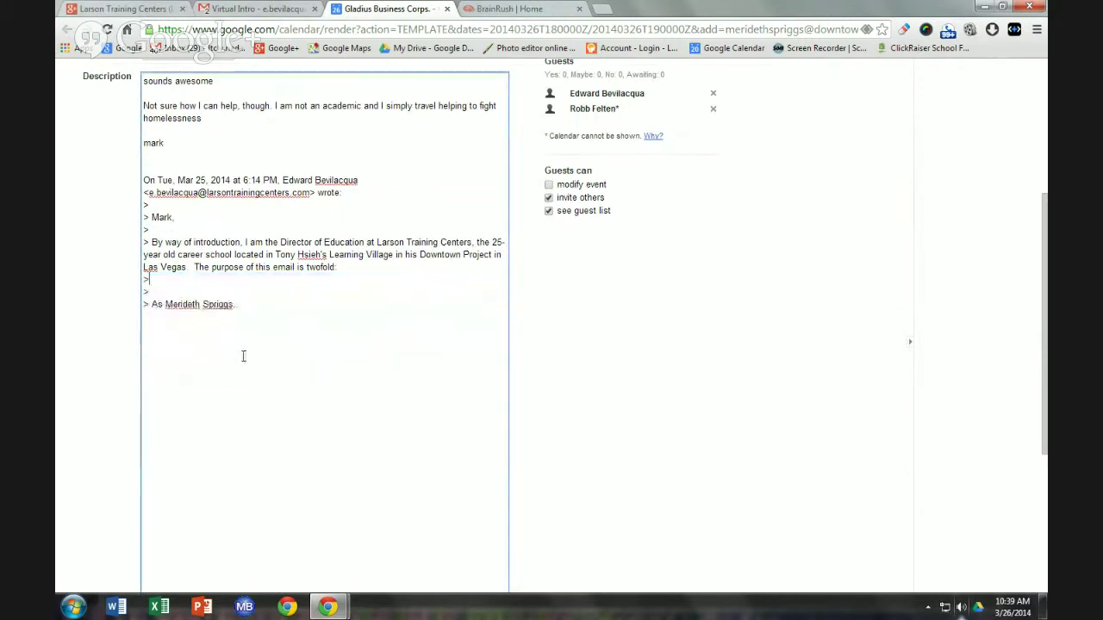
- Remove surplus blank lines in the description after "sounds awesome", below the sign-off, below the quoted greeting and above the final quoted line
scroll(238, 296, "up", 3)
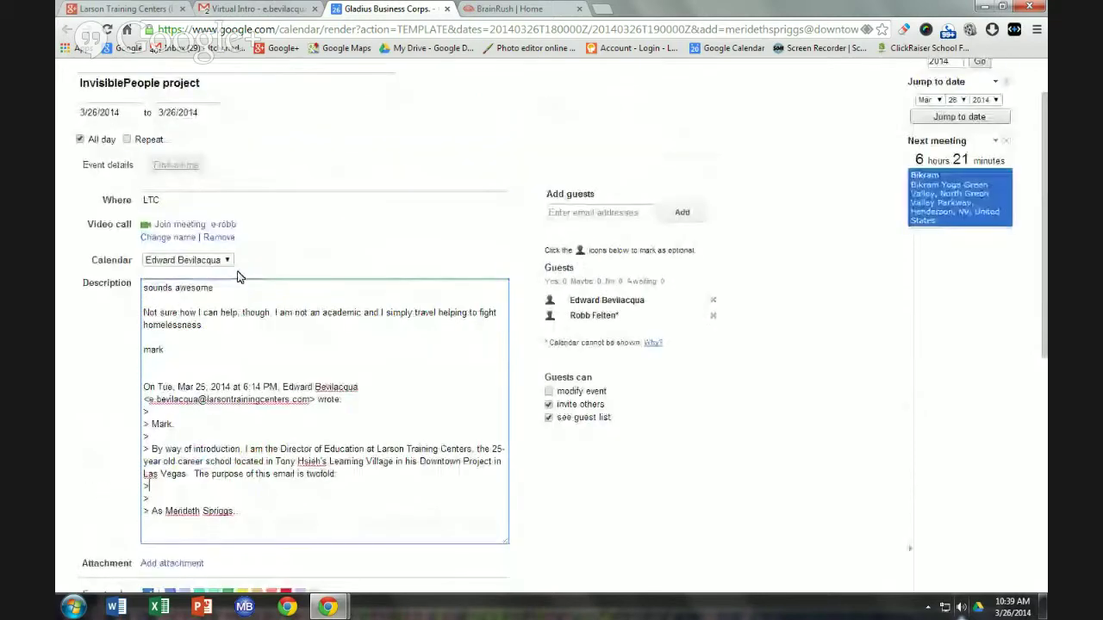
key("BackSpace")
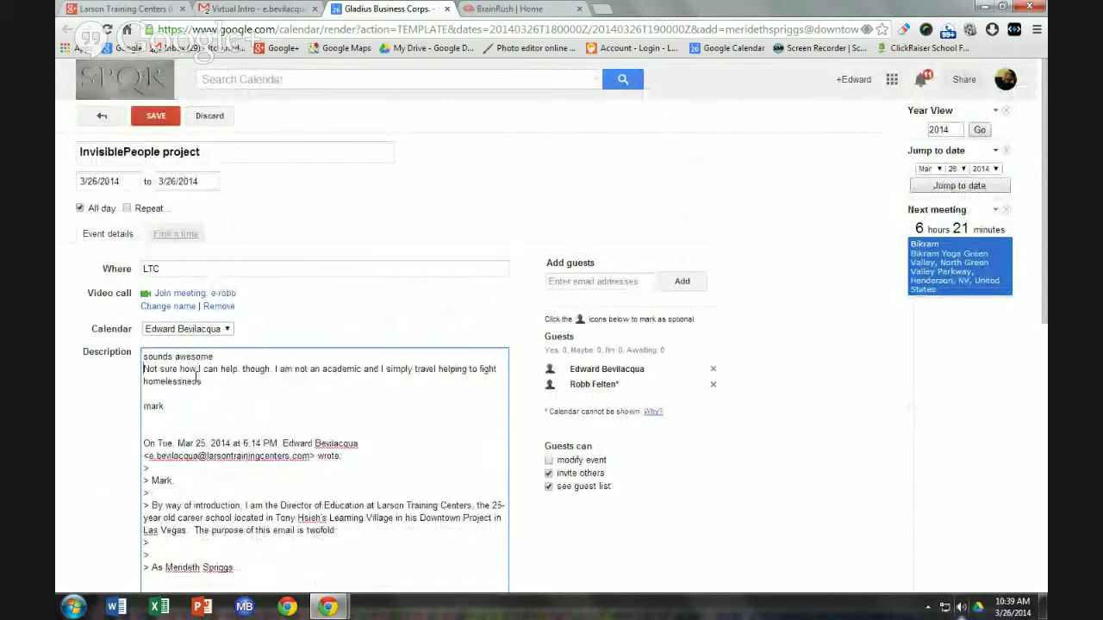
left_click(166, 421)
key("Delete")
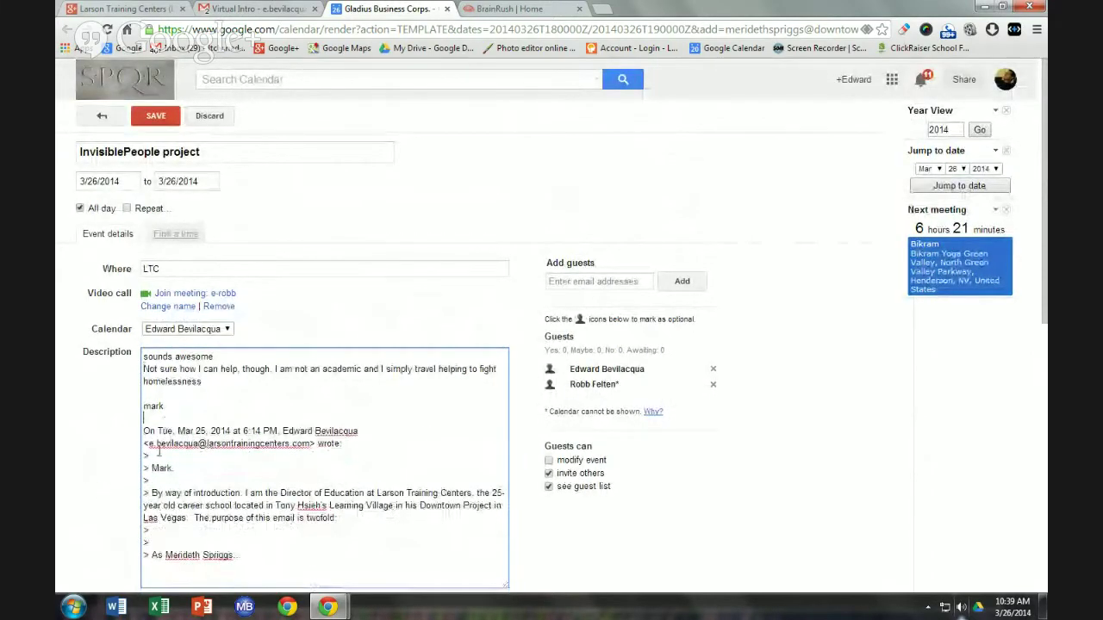
left_click(153, 480)
key("Delete")
left_click(148, 517)
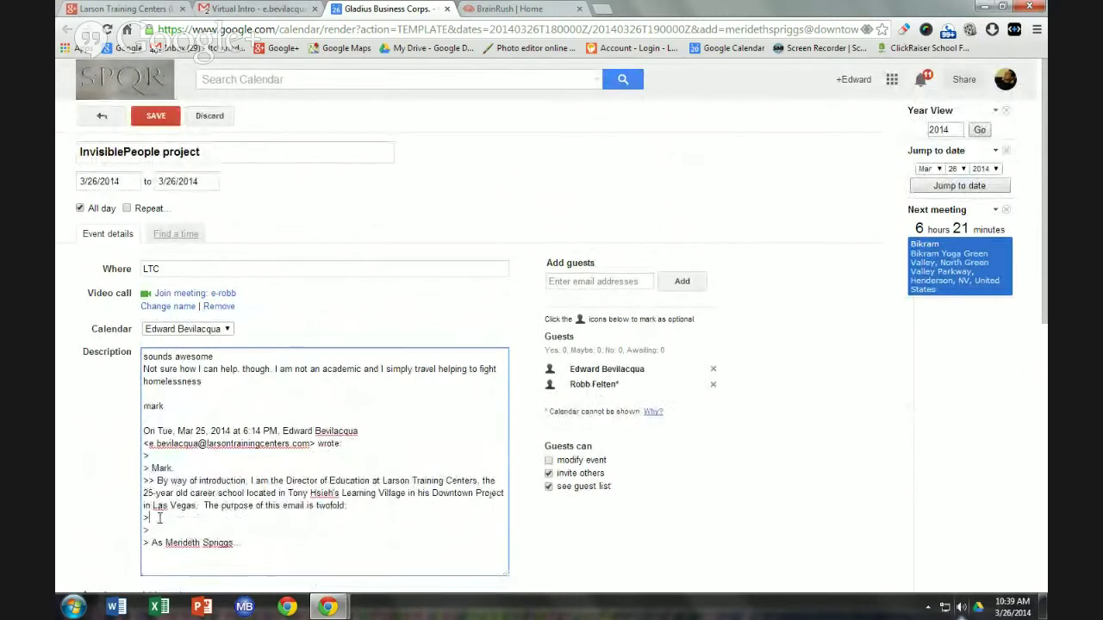
key("Delete")
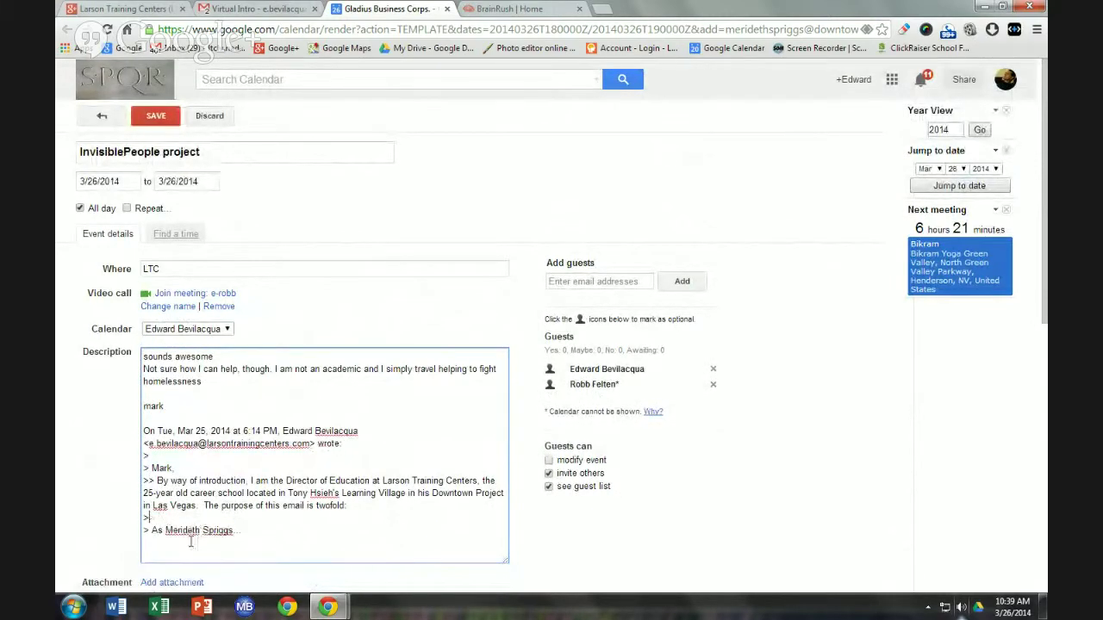
- Append a divider line of equals signs to the description, followed by "notes: the goal is to work with him to setup micro campuses in shelters"
left_click(242, 532)
key("Return")
key("Return")
type("=")
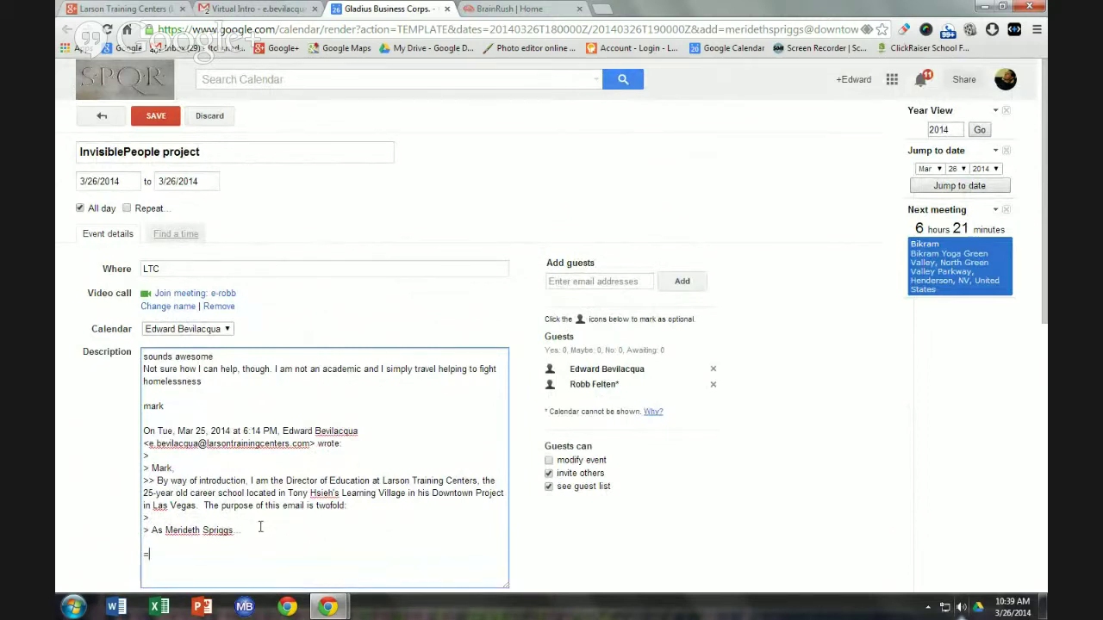
type("===========================")
key("Return")
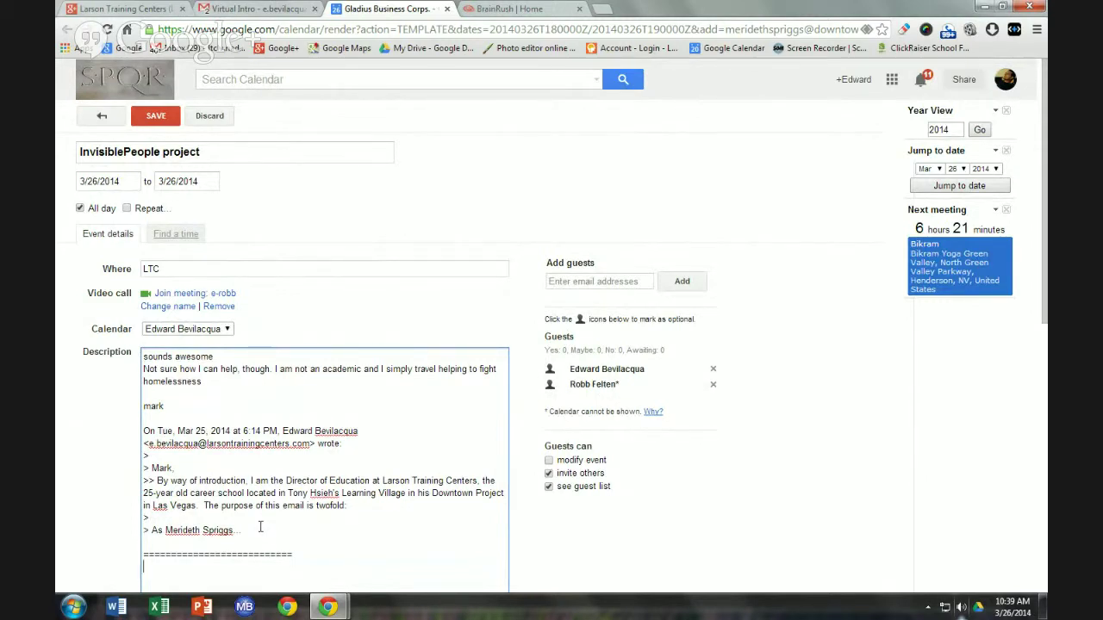
type("notes: the goal is to work with ")
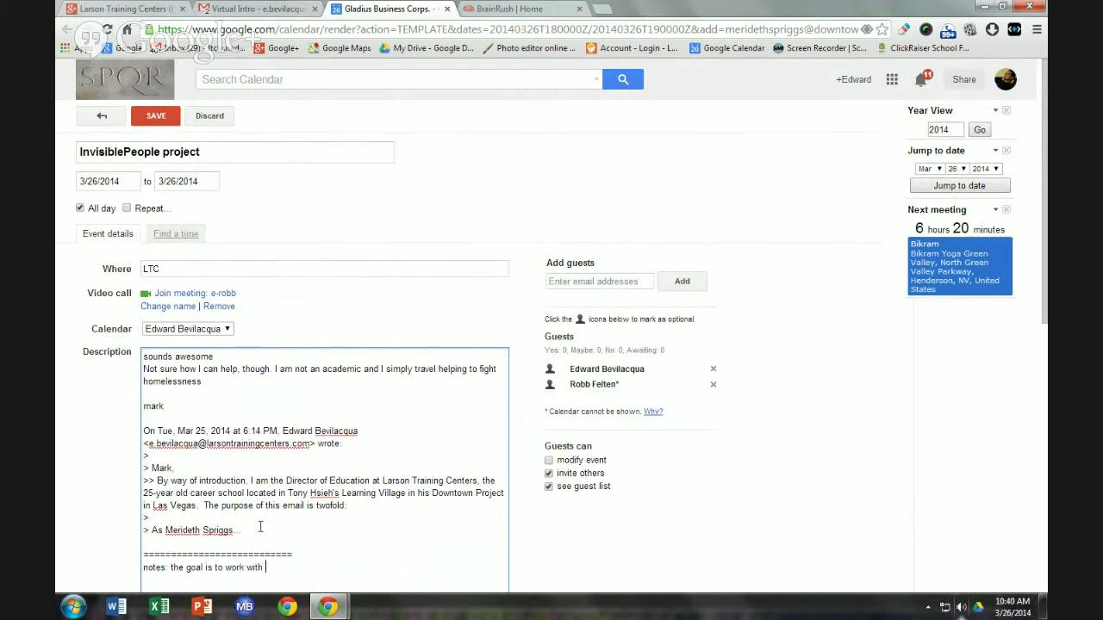
type("him to setup micro campuses")
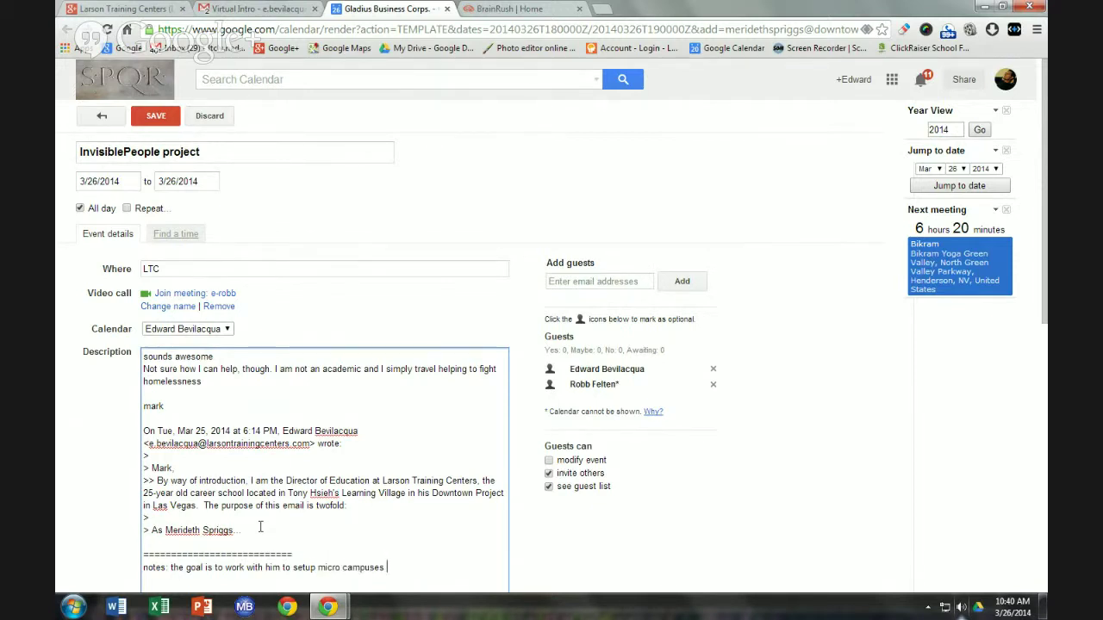
type(" in shelters")
- Replace the event location with the suggested Goodwill on West Sahara Avenue, Las Vegas
left_click(247, 277)
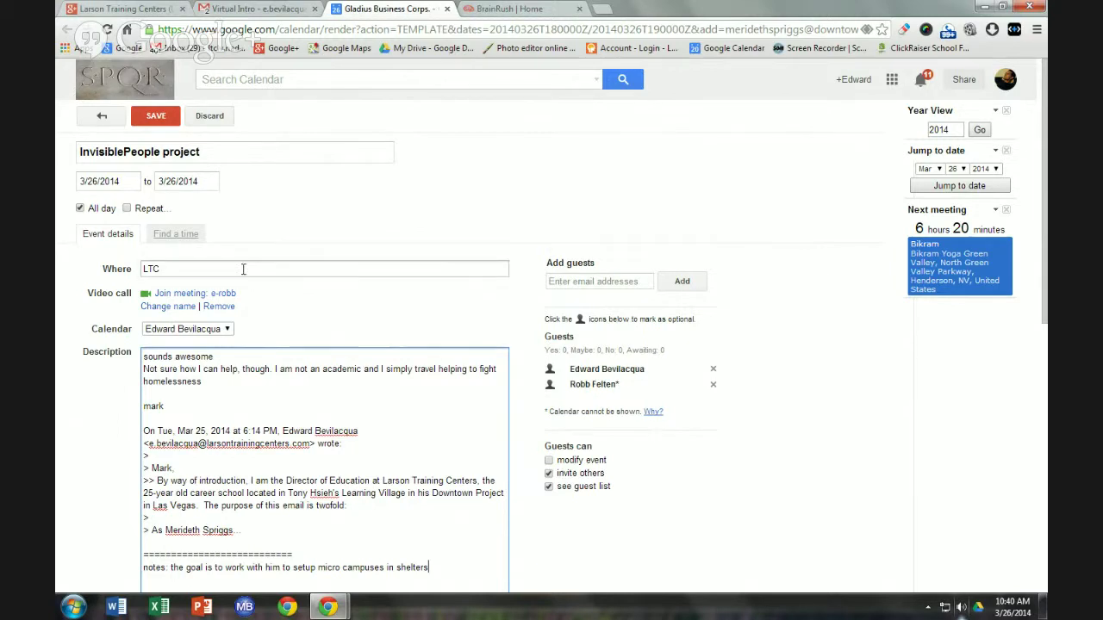
double_click(151, 269)
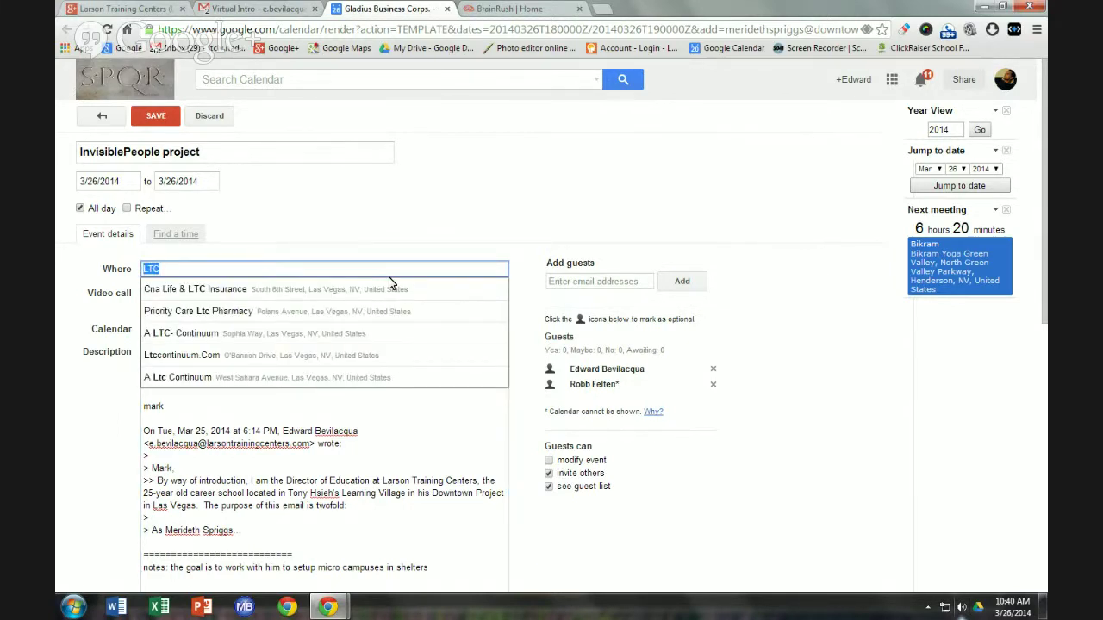
type("goo")
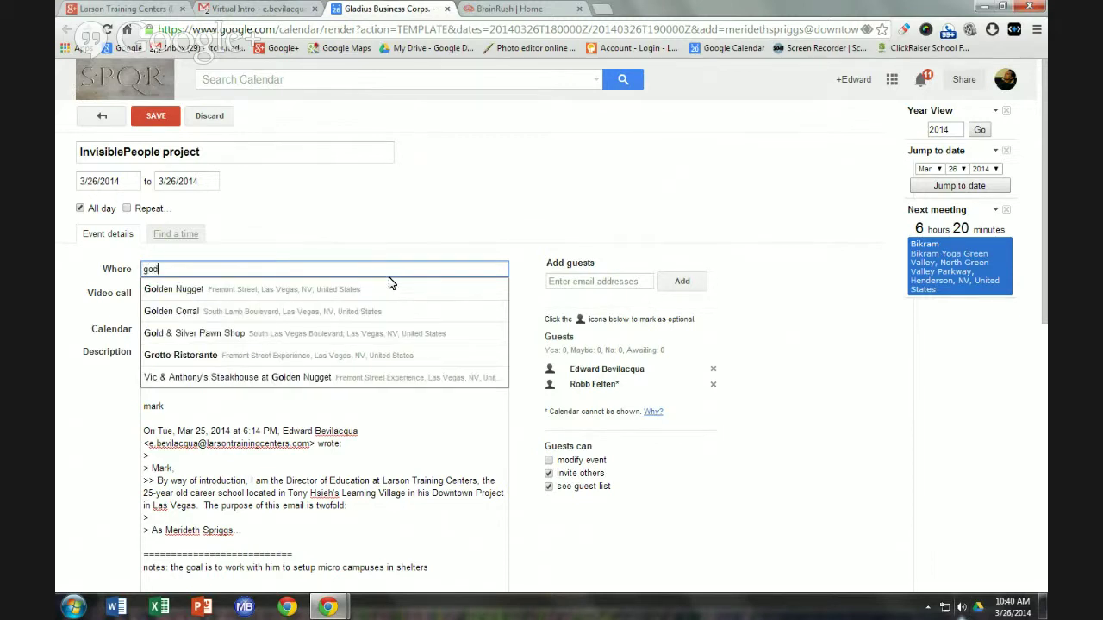
type("d")
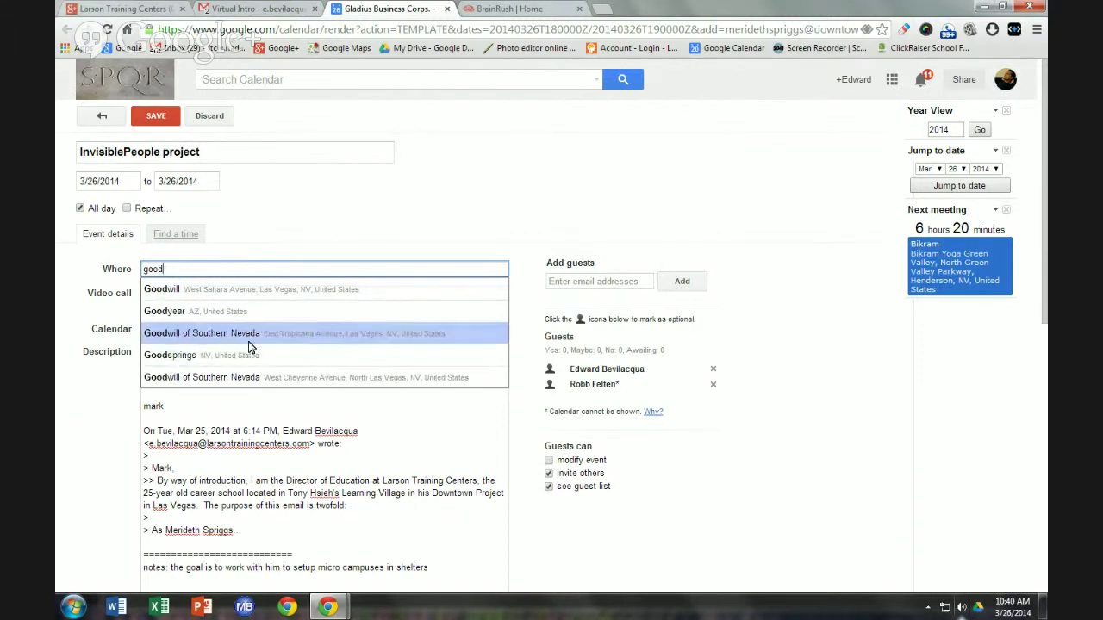
left_click(226, 294)
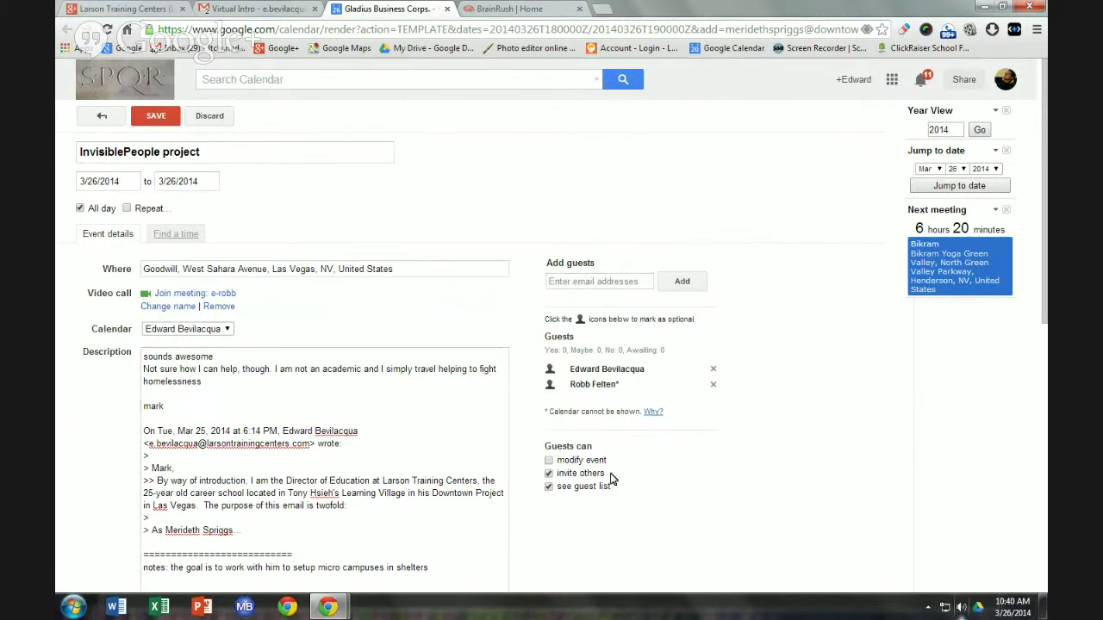
- Search Google Drive for "no student left" and attach "No student left behind.docx" to the event
scroll(610, 478, "down", 2)
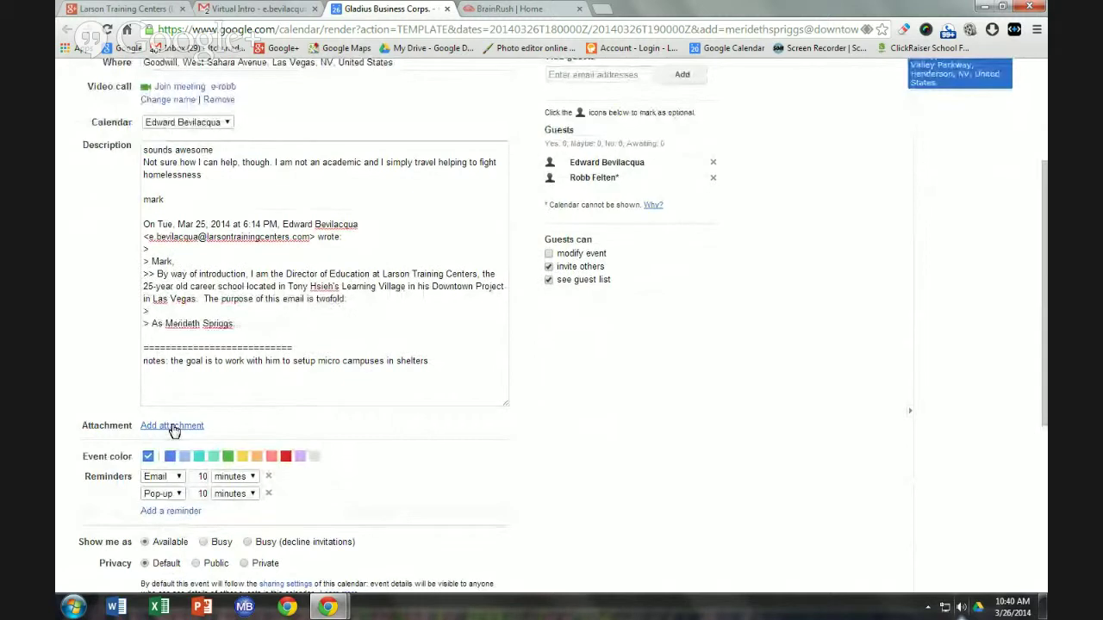
left_click(171, 426)
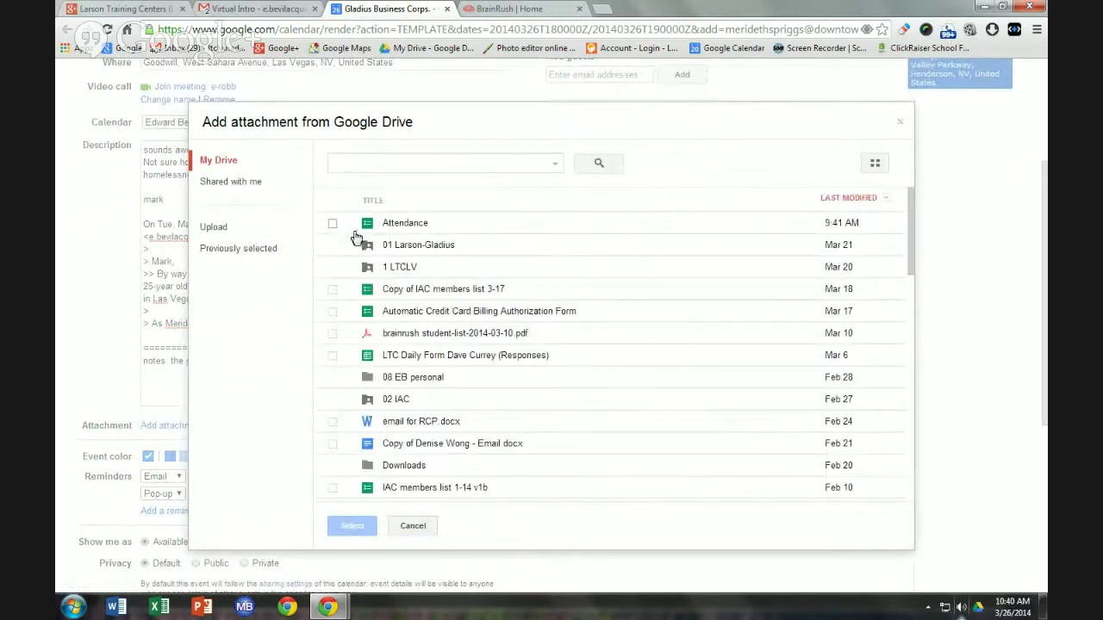
left_click(390, 163)
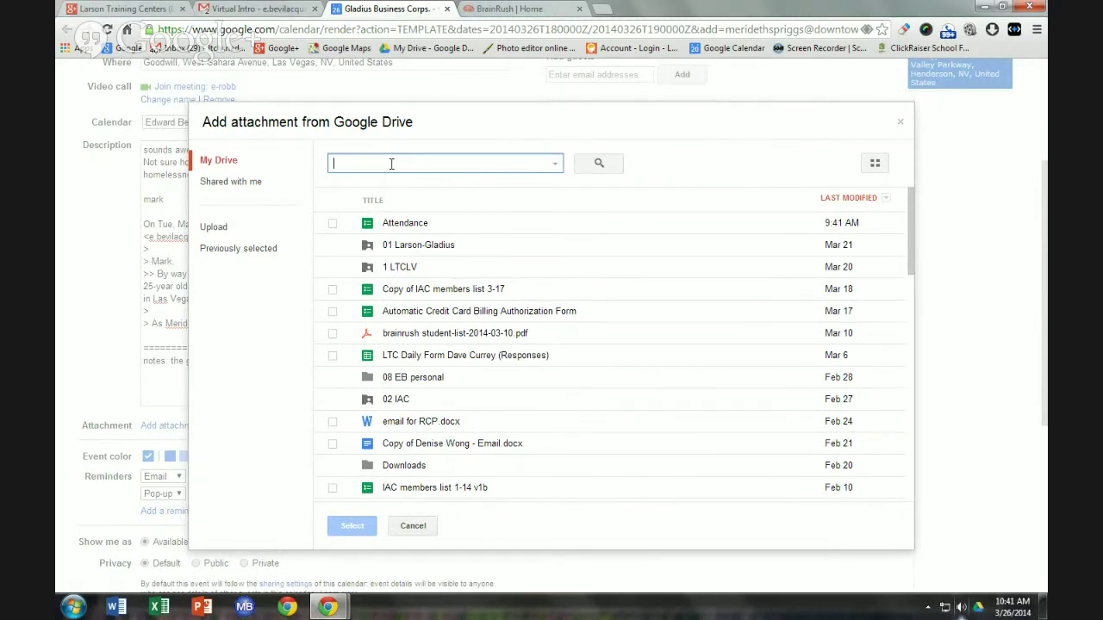
type("no")
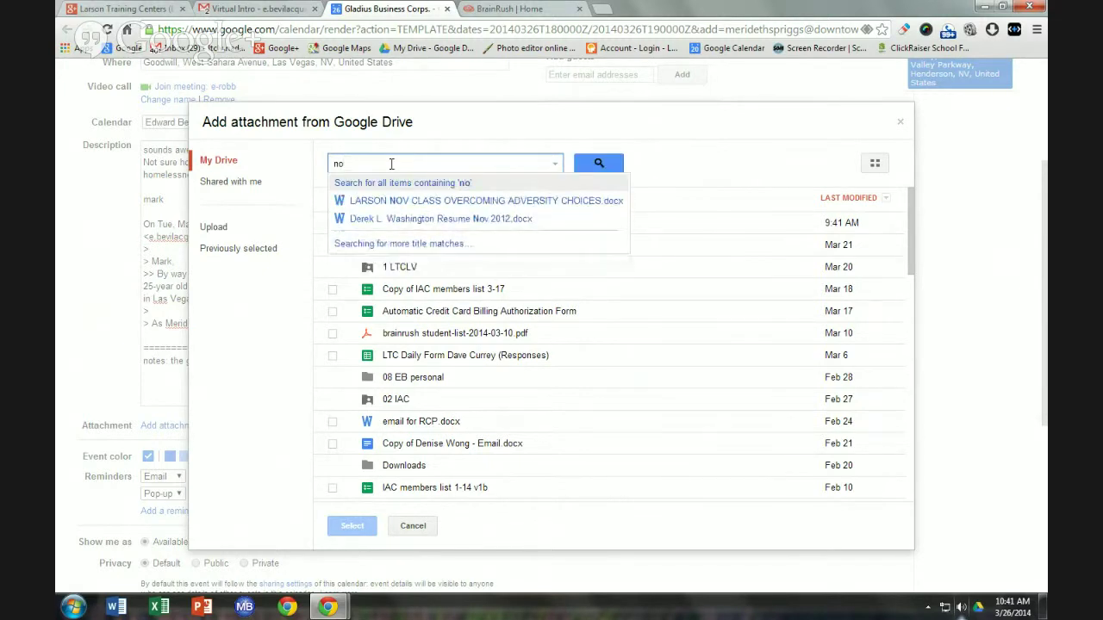
type(" student ")
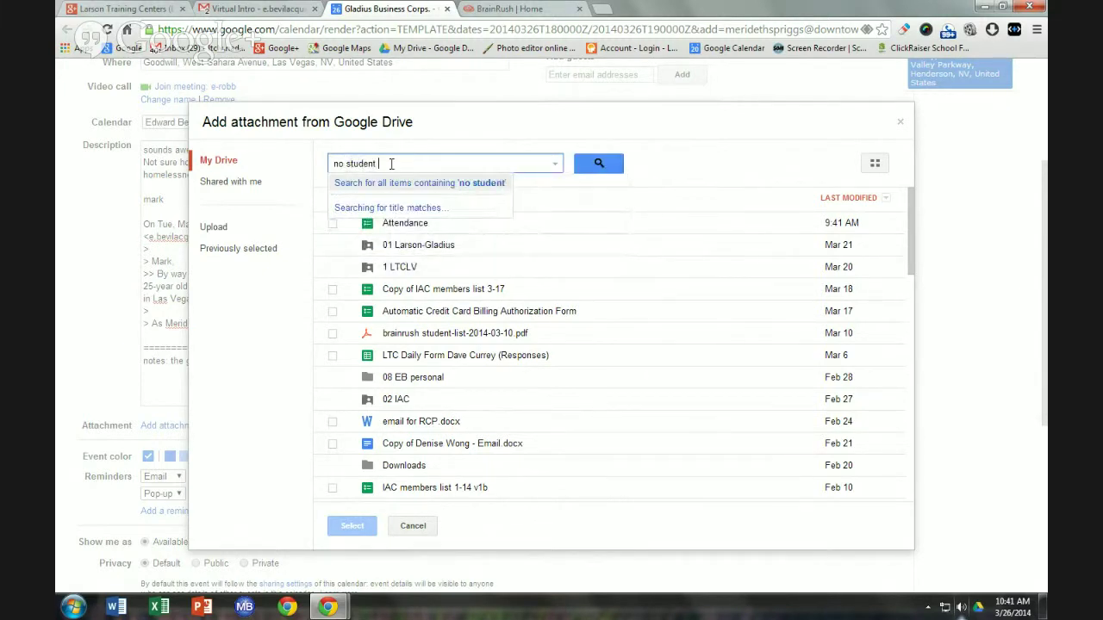
type("lett")
key("BackSpace")
key("BackSpace")
type("ft")
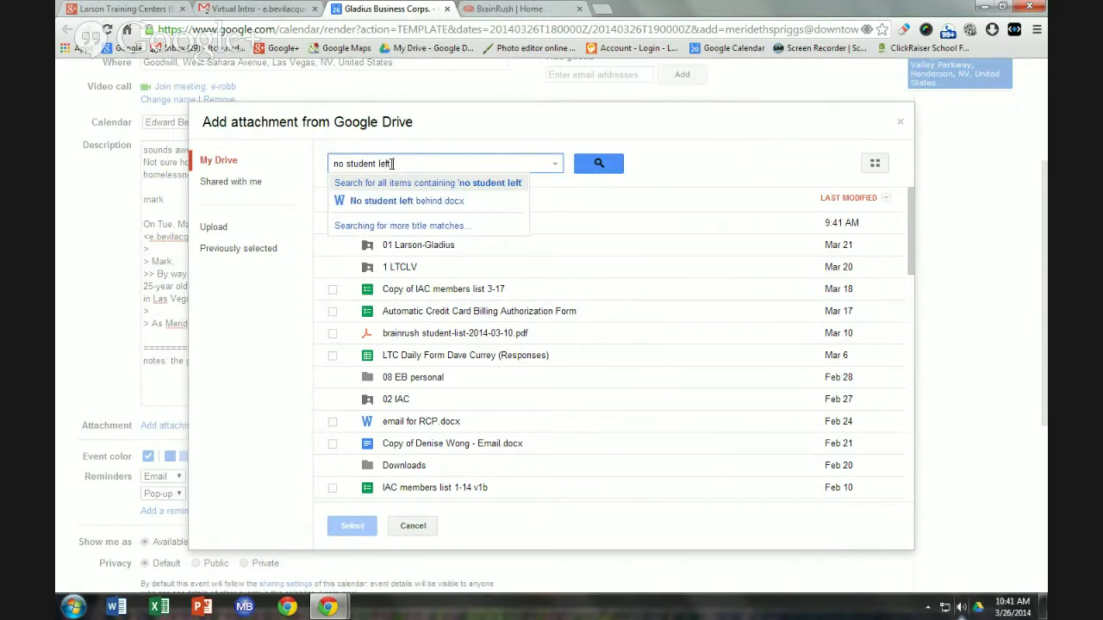
left_click(357, 201)
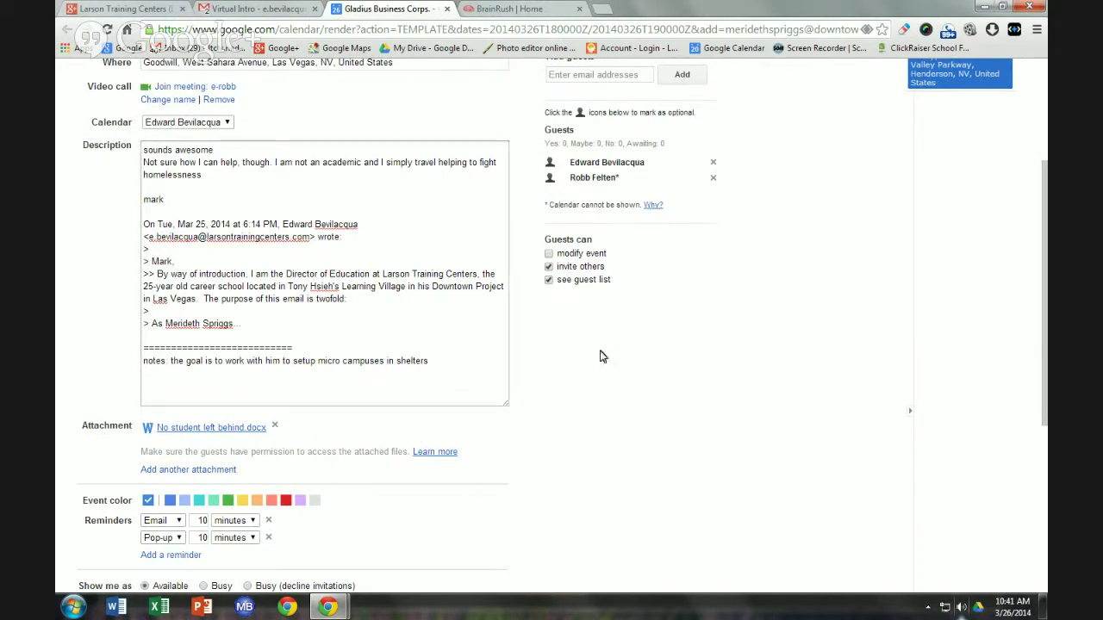
- Save the InvisiblePeople project event, allowing the external guest and sending invitations to the guests
scroll(577, 367, "up", 3)
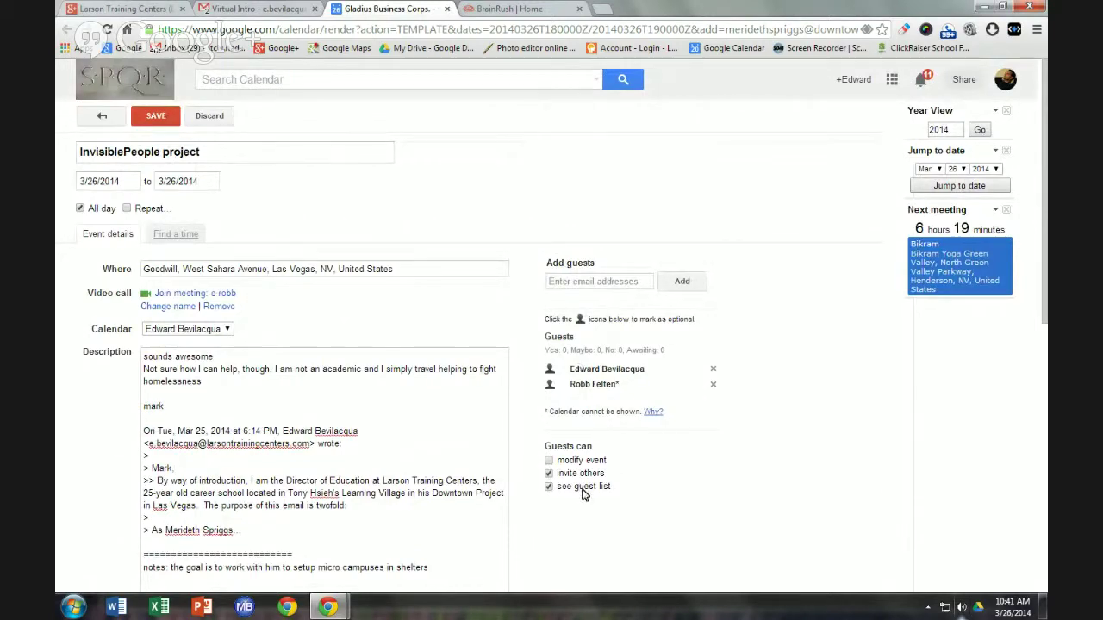
scroll(507, 465, "down", 4)
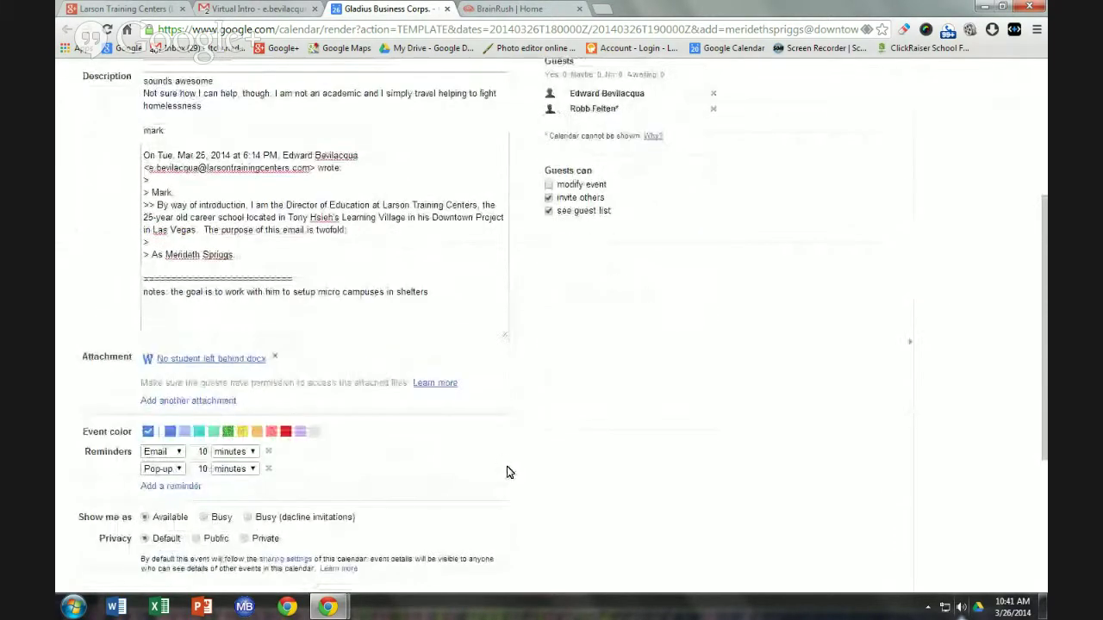
scroll(491, 473, "up", 4)
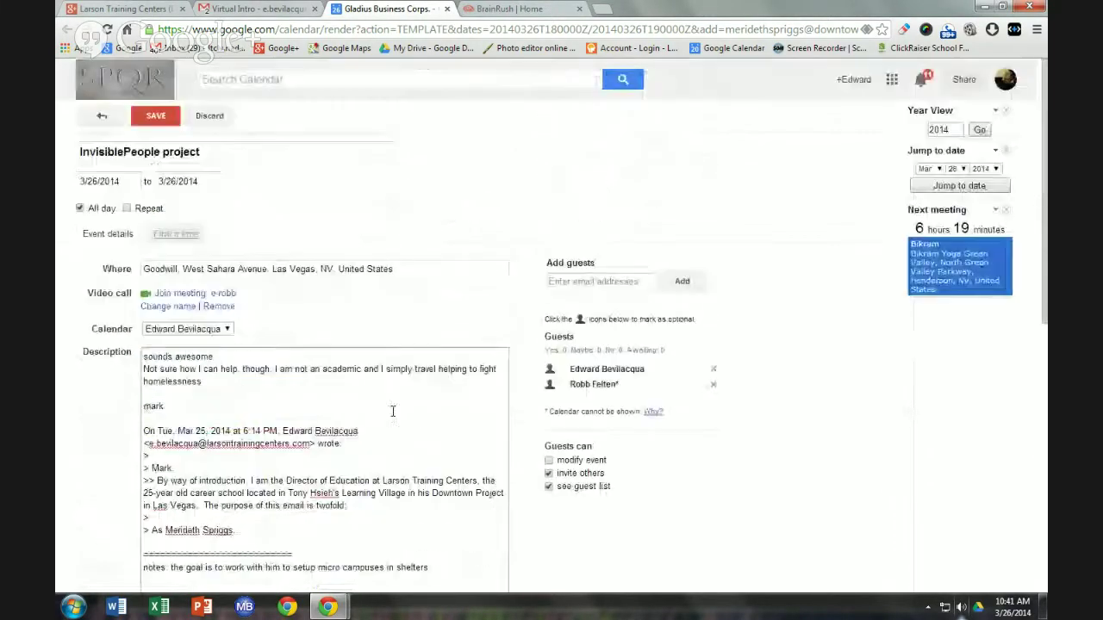
left_click(158, 116)
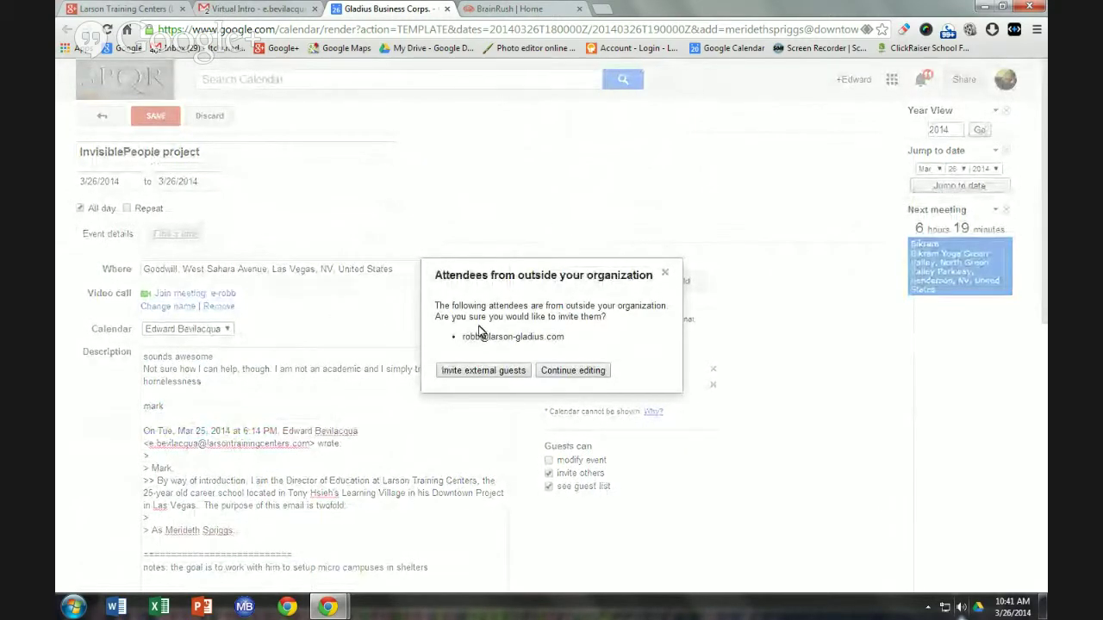
left_click(481, 372)
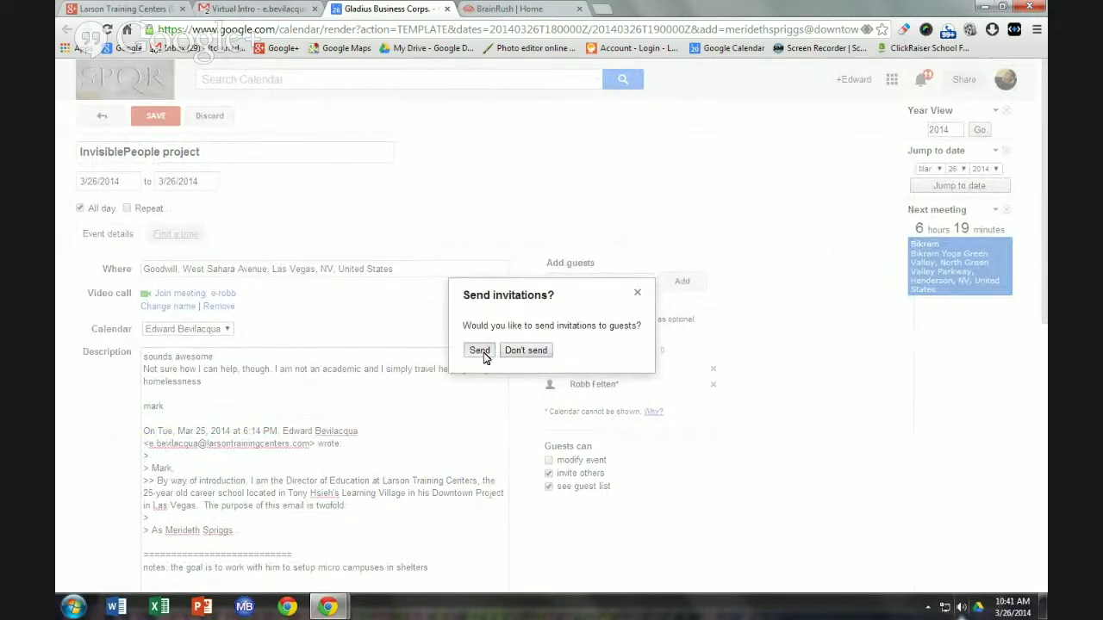
left_click(478, 351)
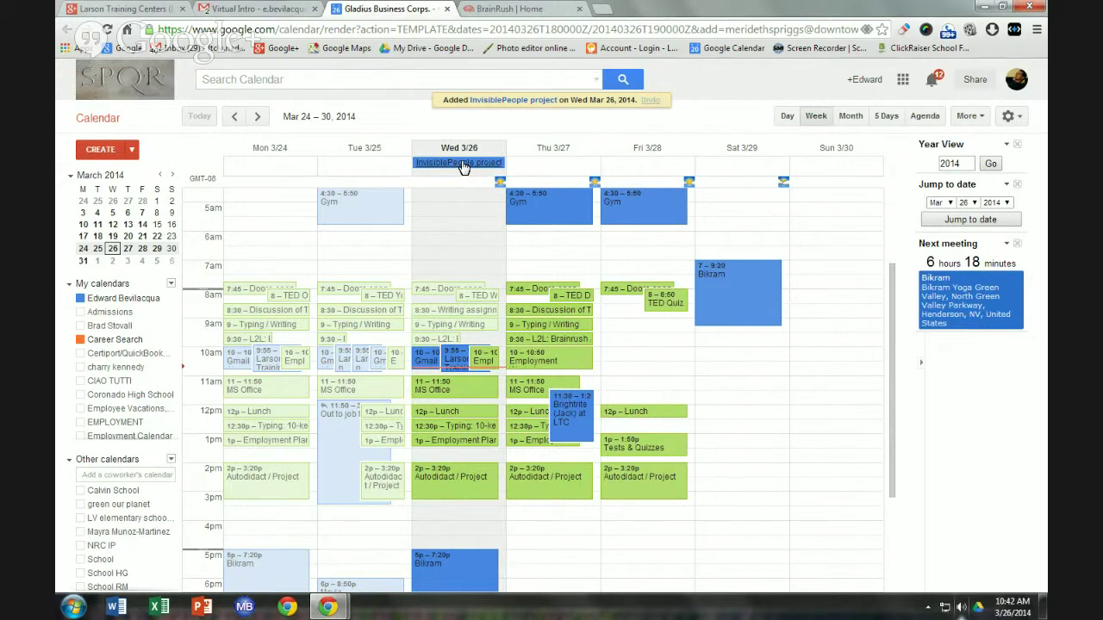
- Move the all-day InvisiblePeople project event to Thursday 3/27 without notifying the guests
left_click_drag(463, 166, 532, 164)
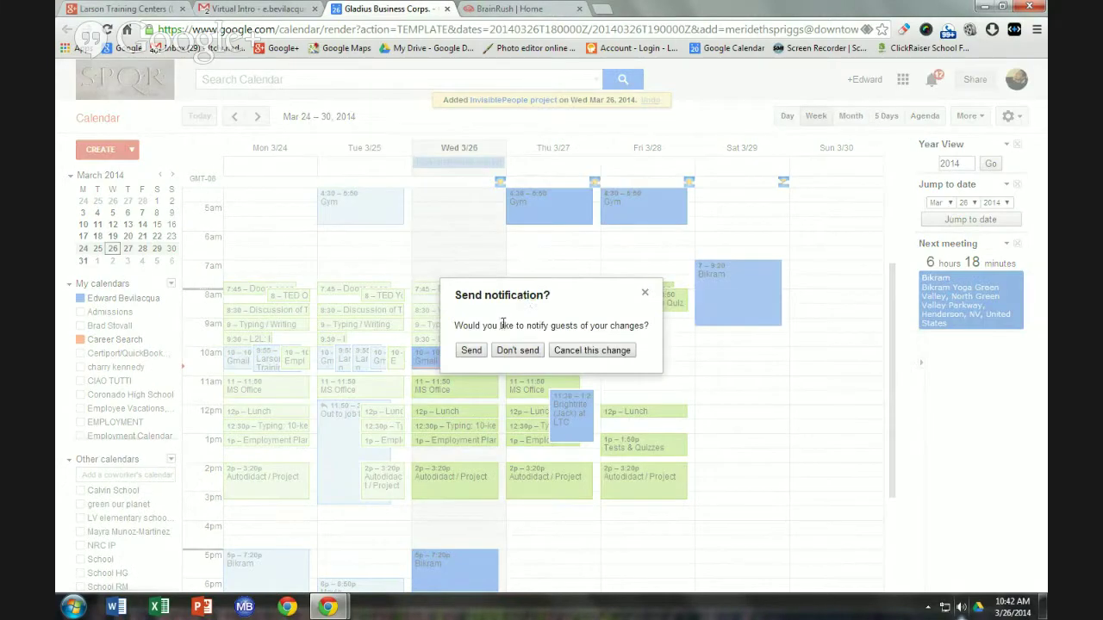
left_click(512, 353)
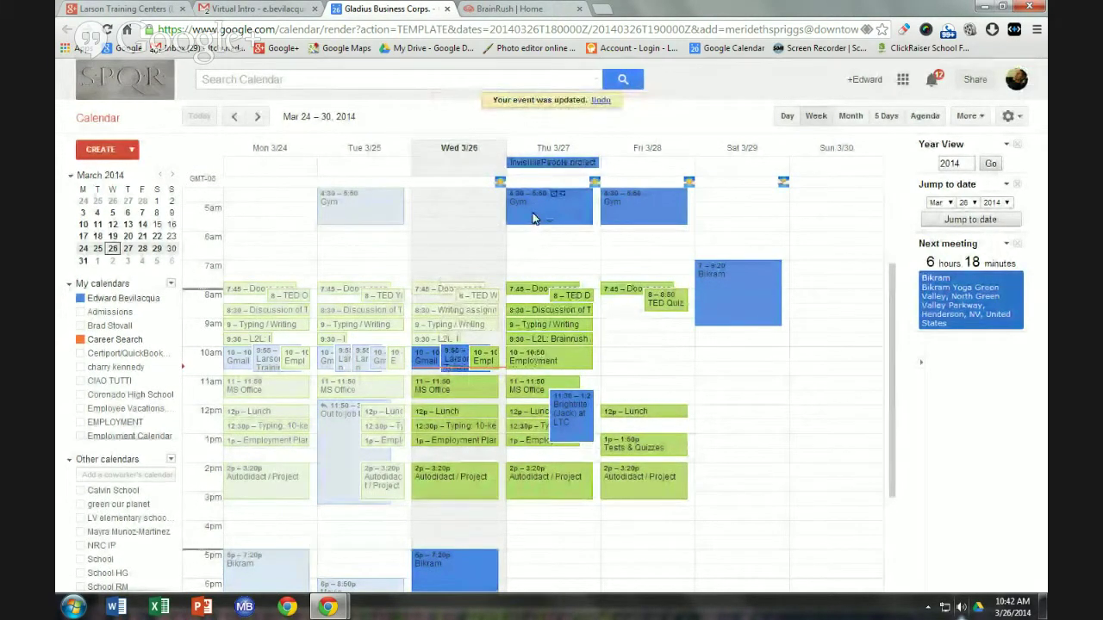
- Open the InvisiblePeople project event for editing and assign it to the Res Gestae calendar
double_click(549, 166)
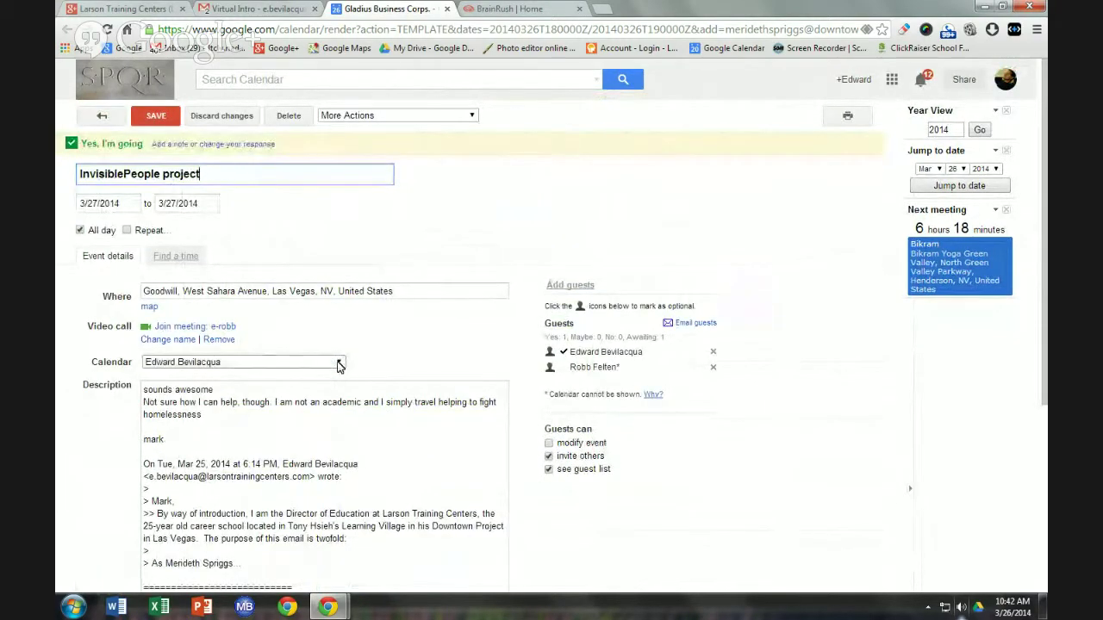
left_click(337, 363)
left_click(337, 364)
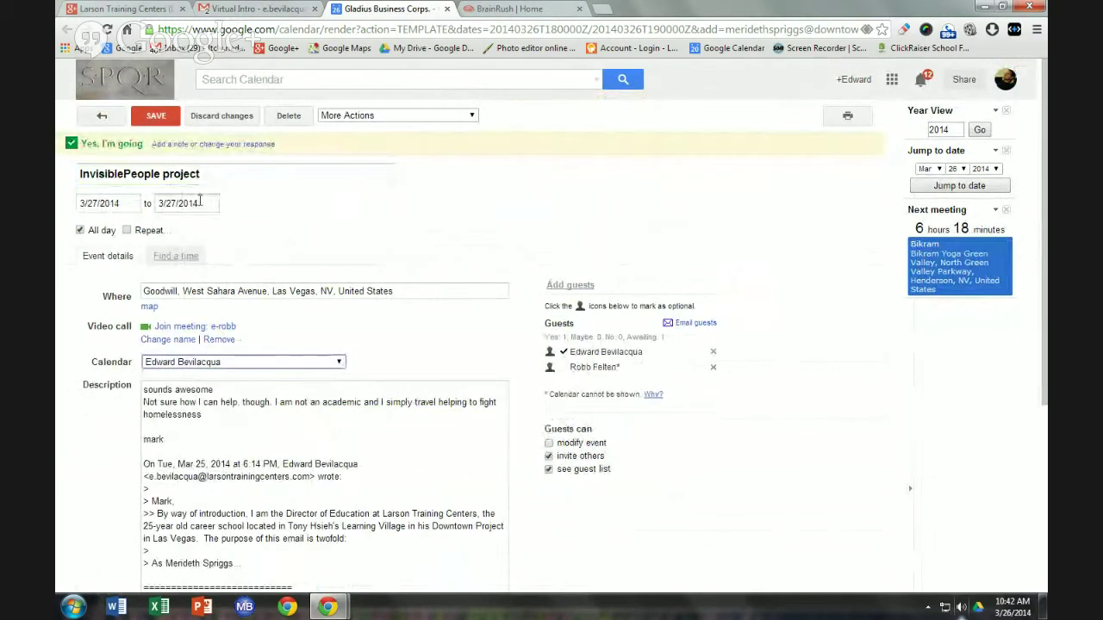
left_click(341, 364)
scroll(301, 406, "down", 3)
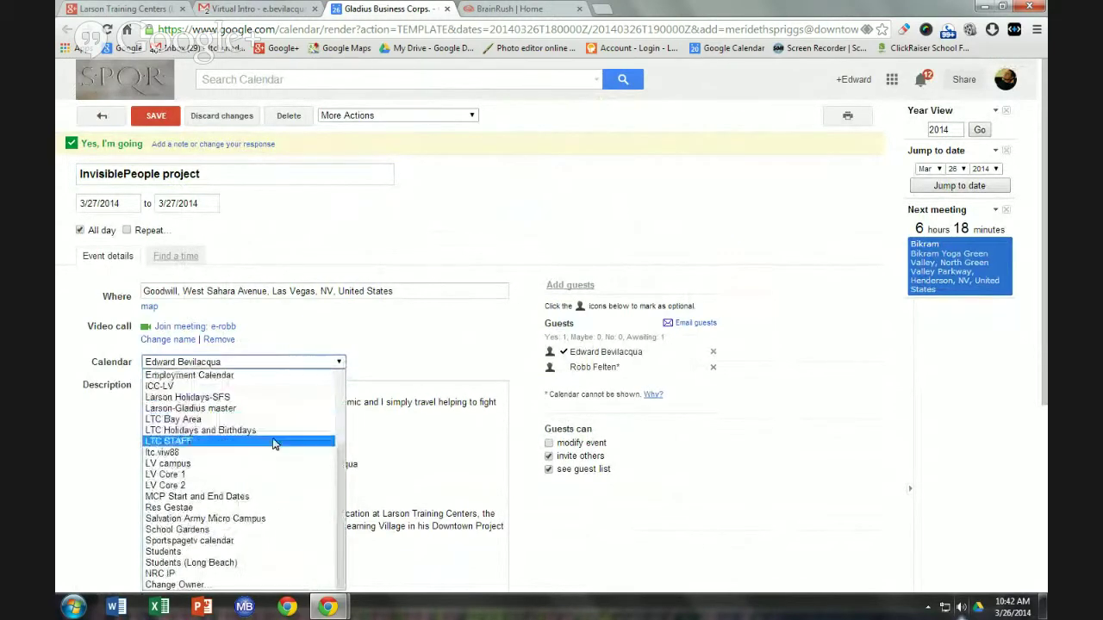
left_click(222, 509)
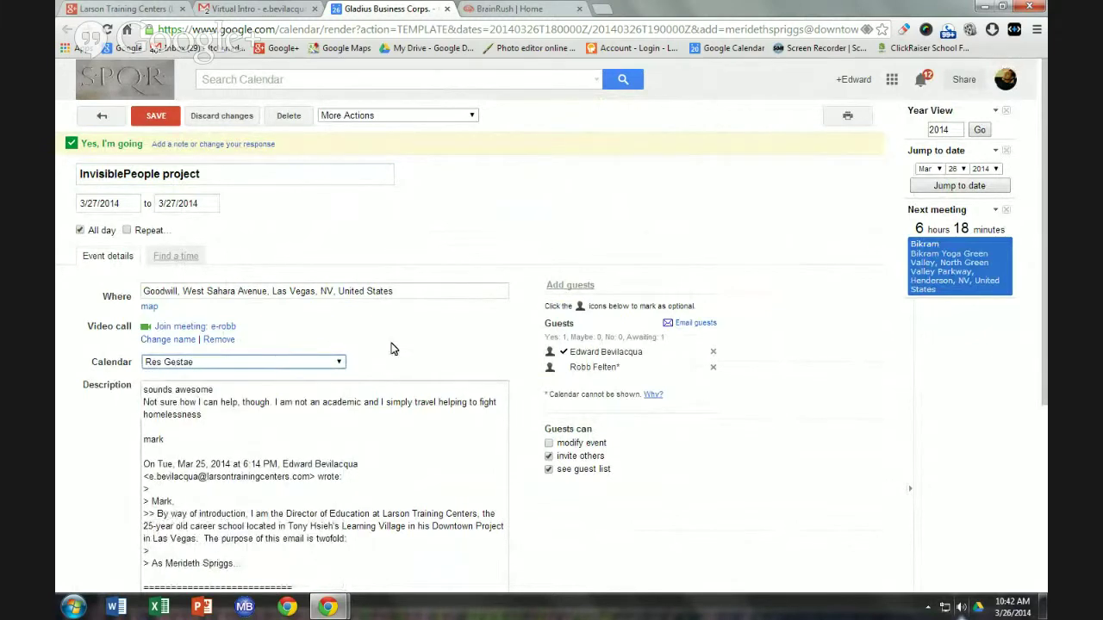